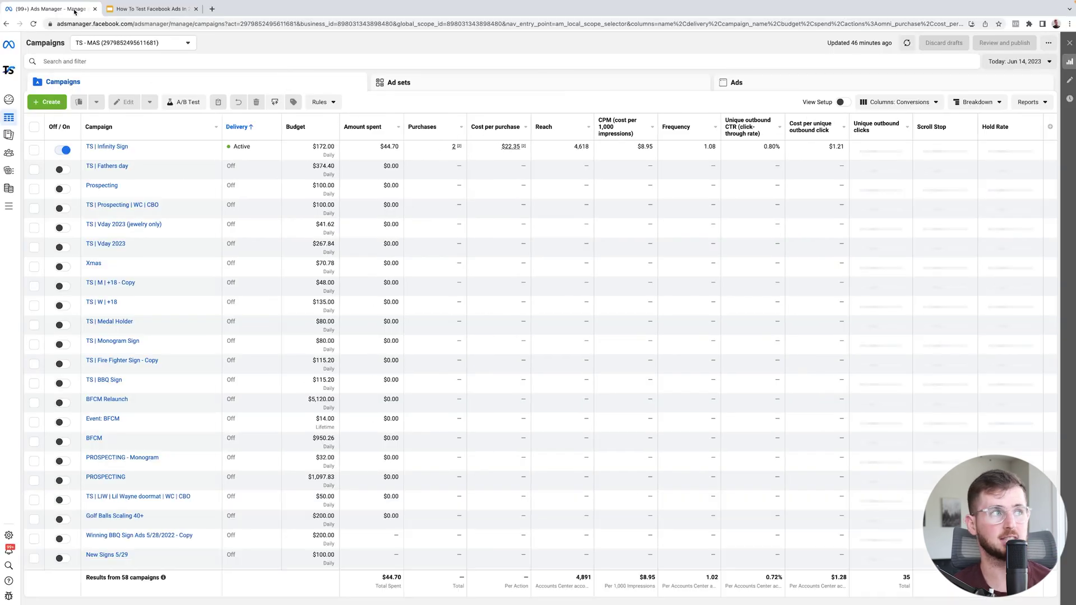
left_click(921, 104)
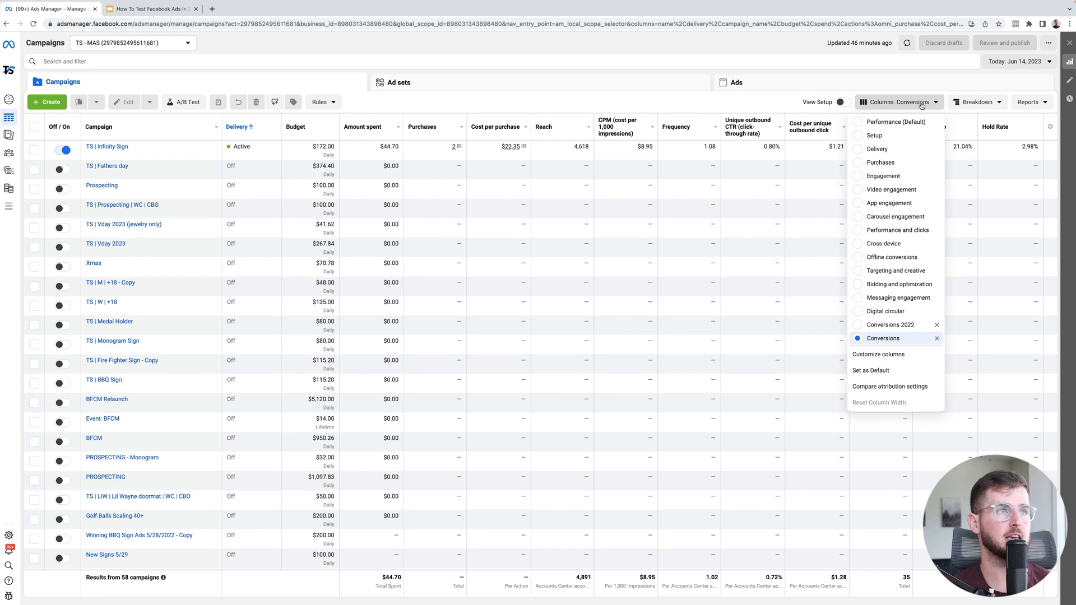
left_click(653, 111)
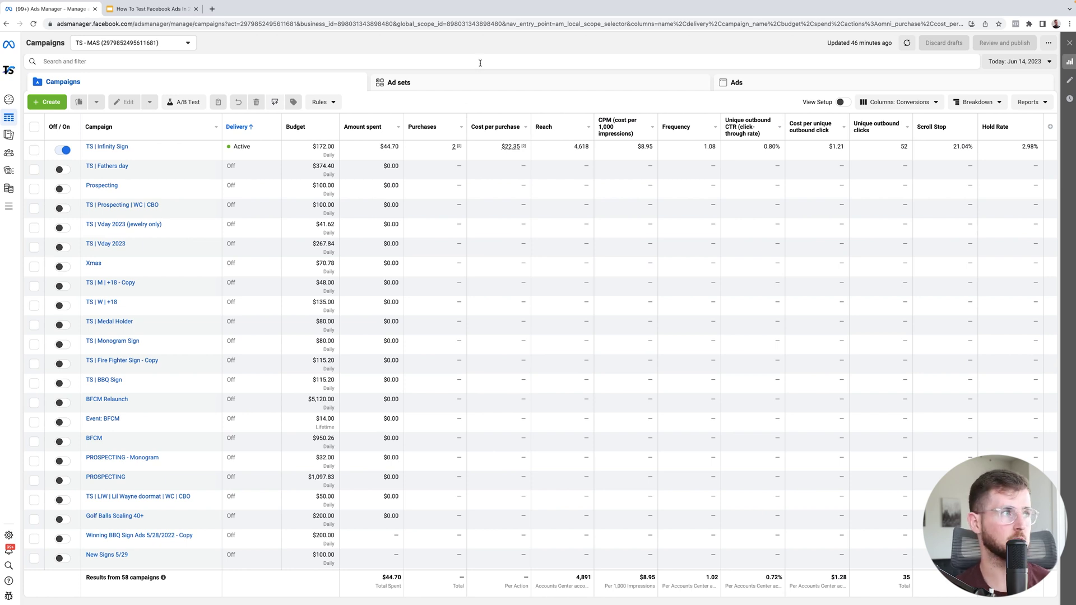
Open the TS | Infinity Sign campaign to show its ad sets.
left_click(102, 146)
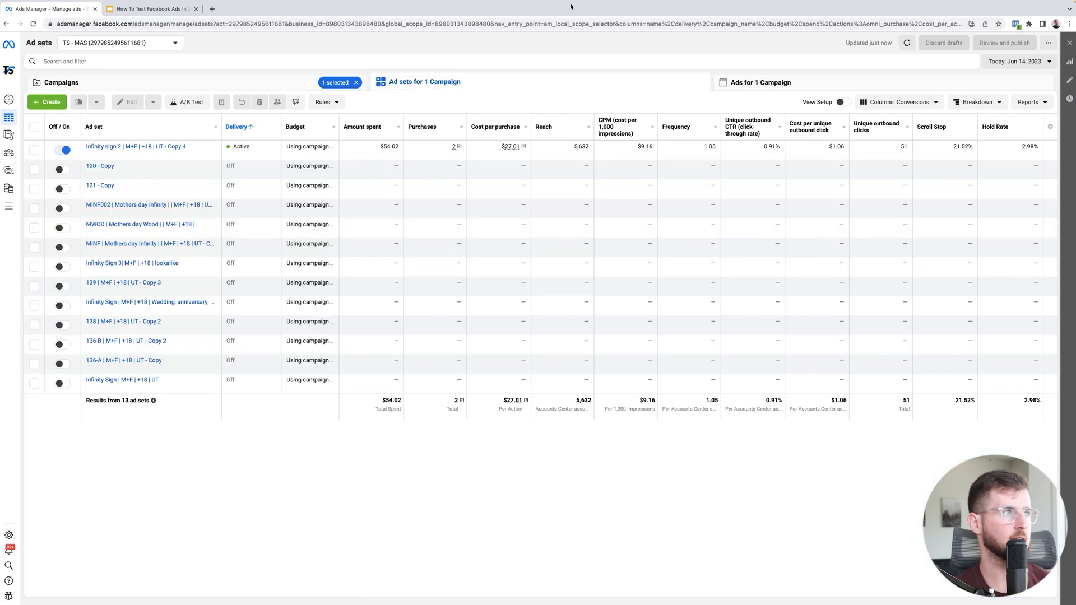
left_click(301, 85)
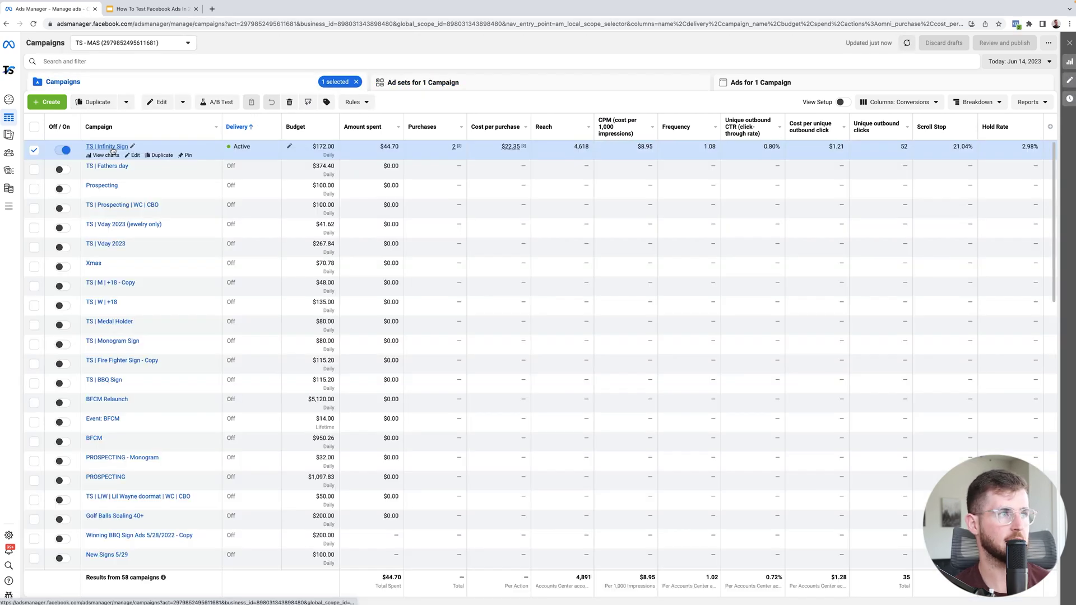
left_click(111, 147)
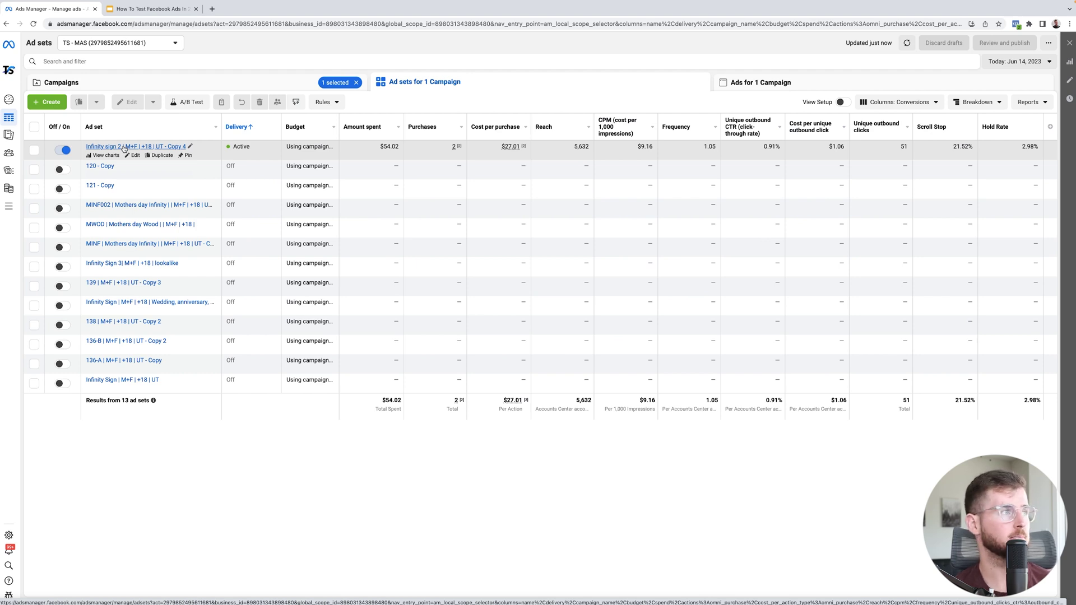
Create a new ad set named 139 with a new ad inside the TS | Infinity Sign campaign.
left_click(47, 101)
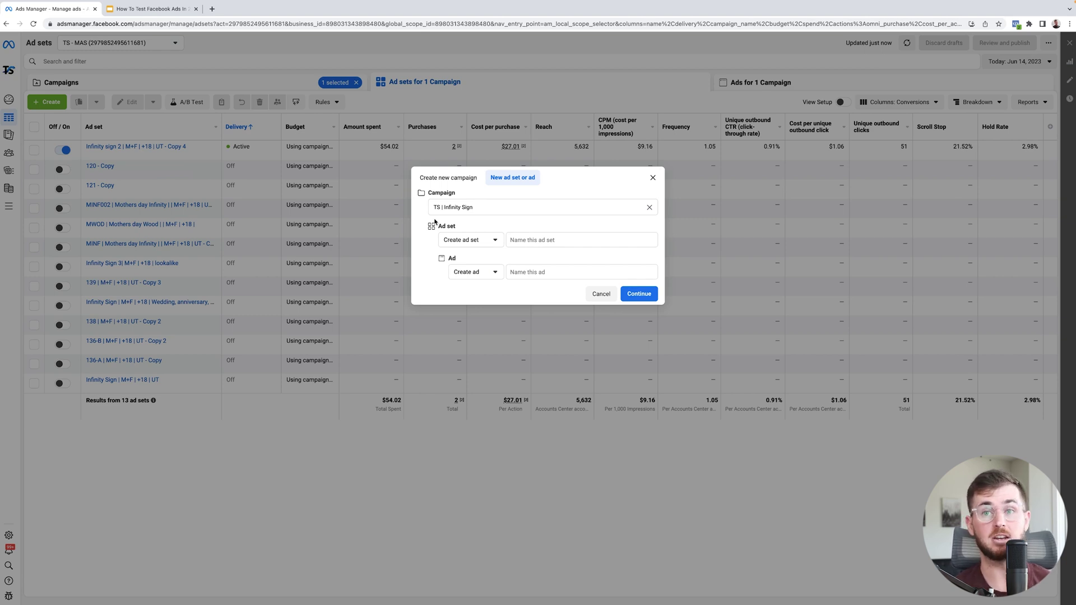
left_click(541, 241)
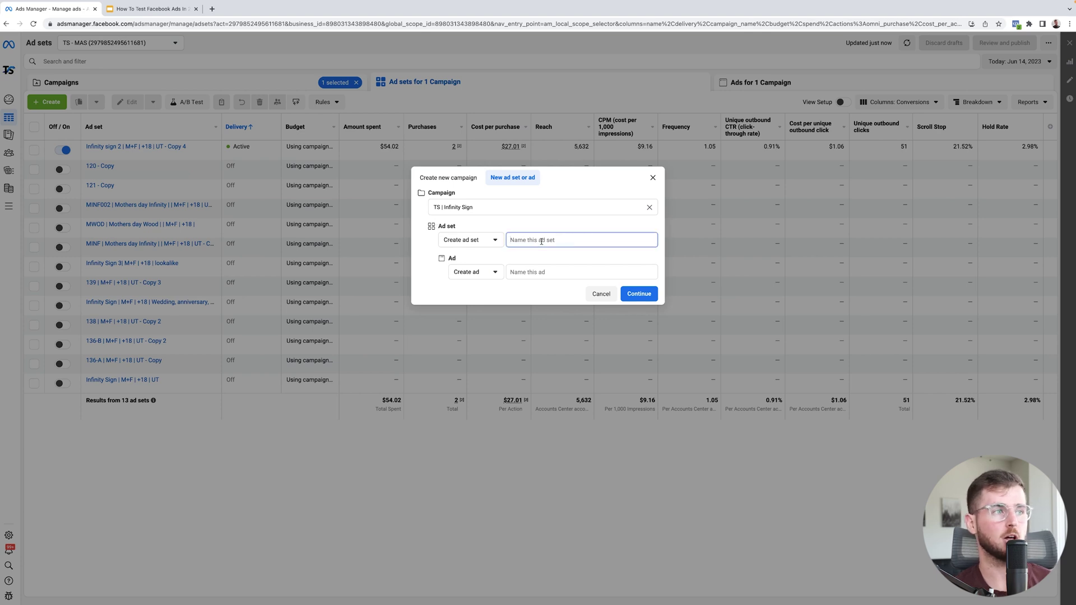
type("139")
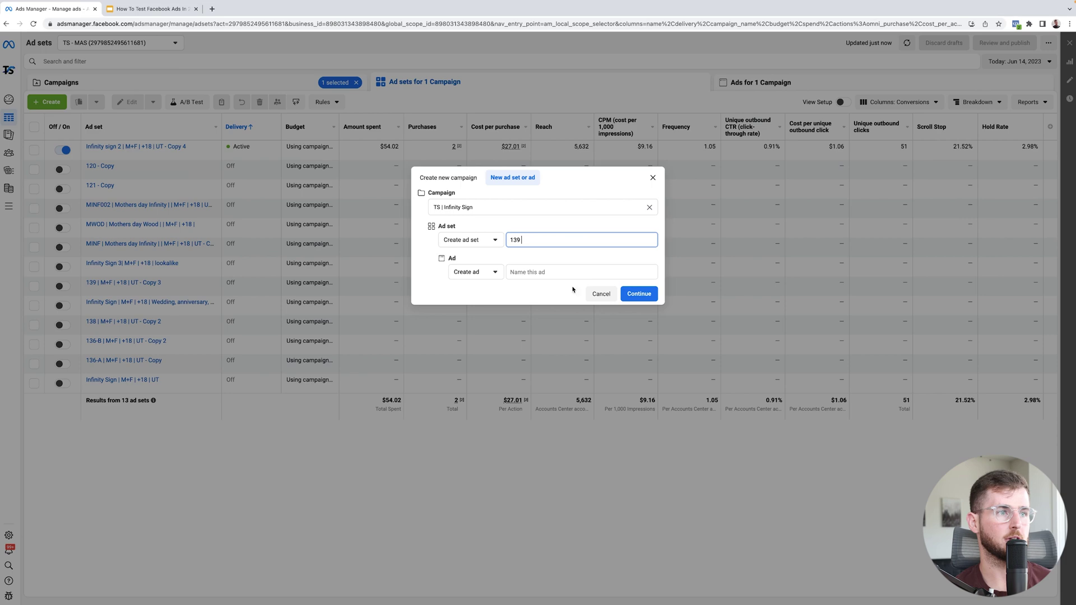
left_click(632, 294)
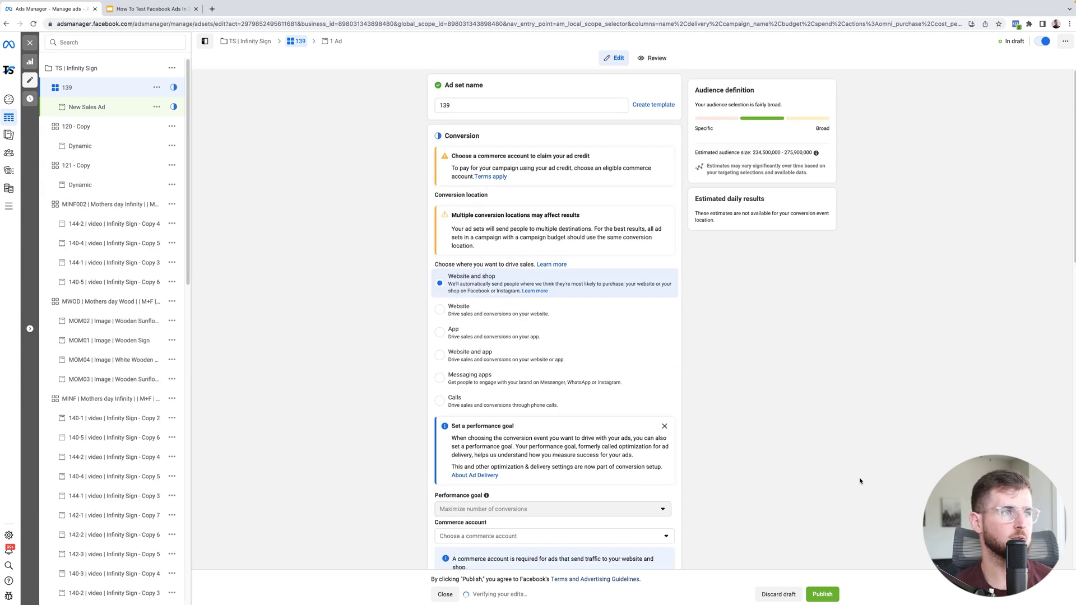
Choose Metal Address Signs as the commerce account for ad set 139.
scroll(860, 481, "down", 3)
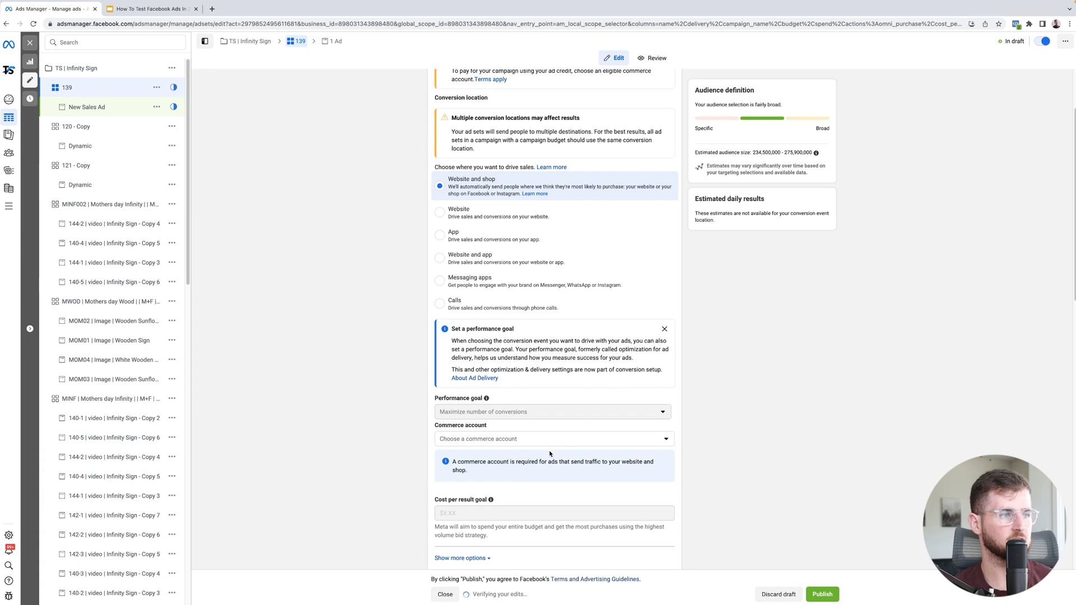
left_click(549, 445)
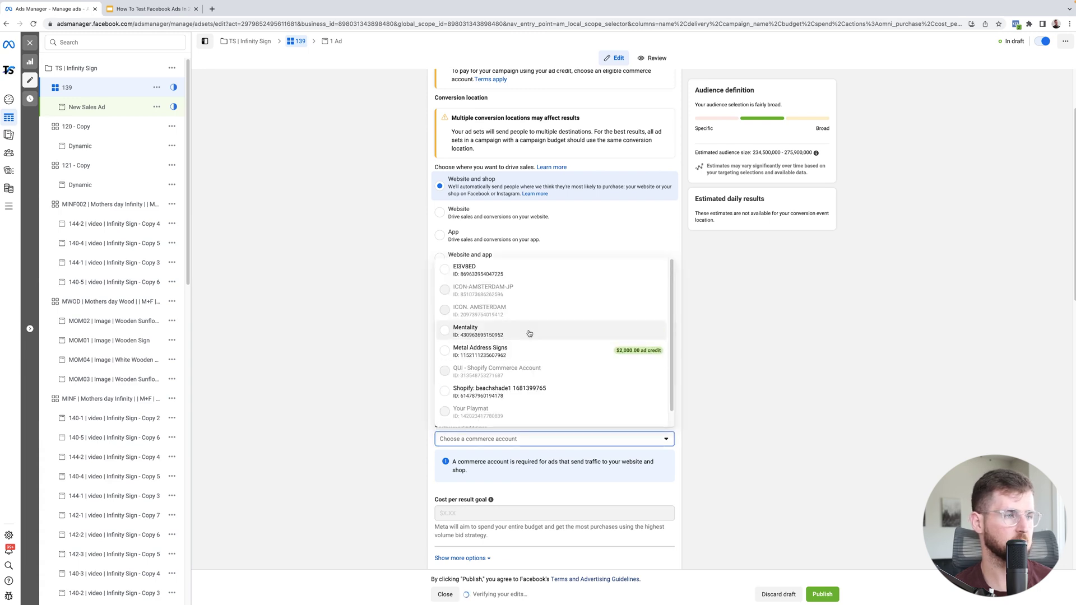
left_click(524, 349)
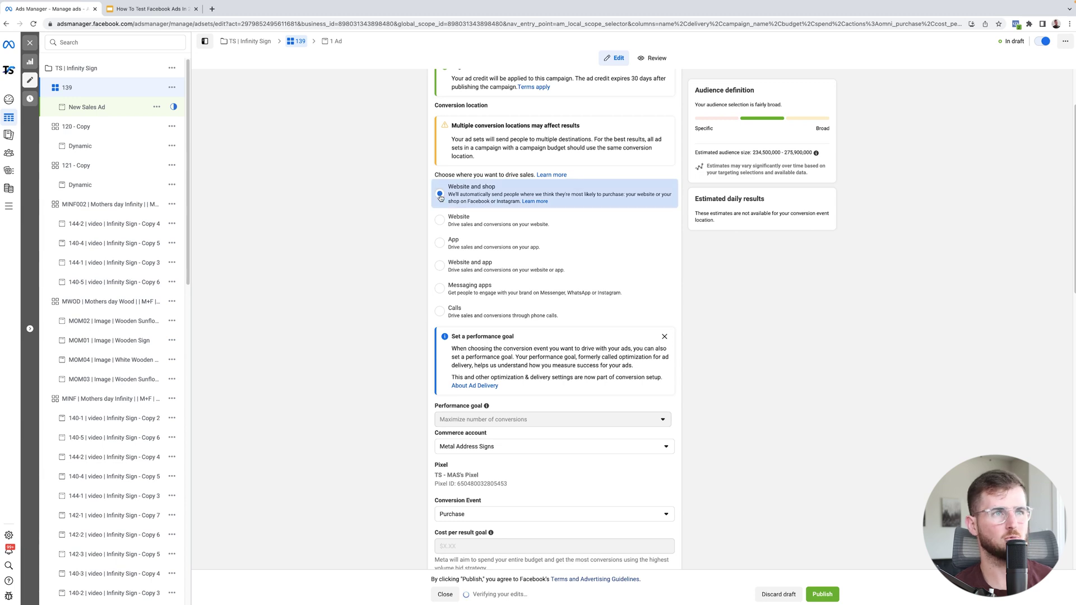
Schedule the ad set to start on Jun 15, 2023 at 12:00 AM.
scroll(732, 415, "down", 5)
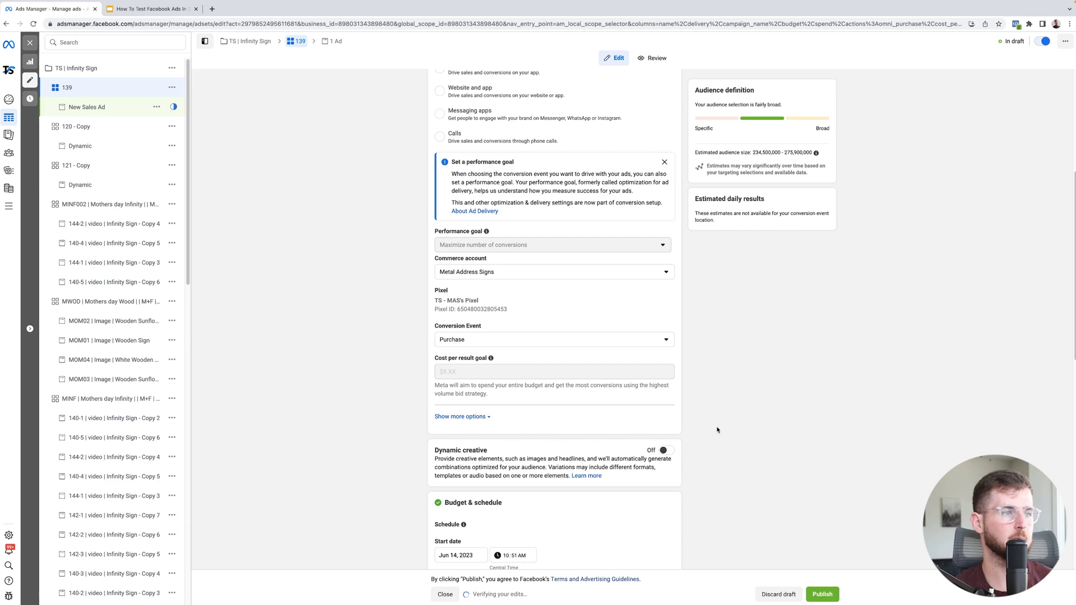
scroll(717, 430, "down", 10)
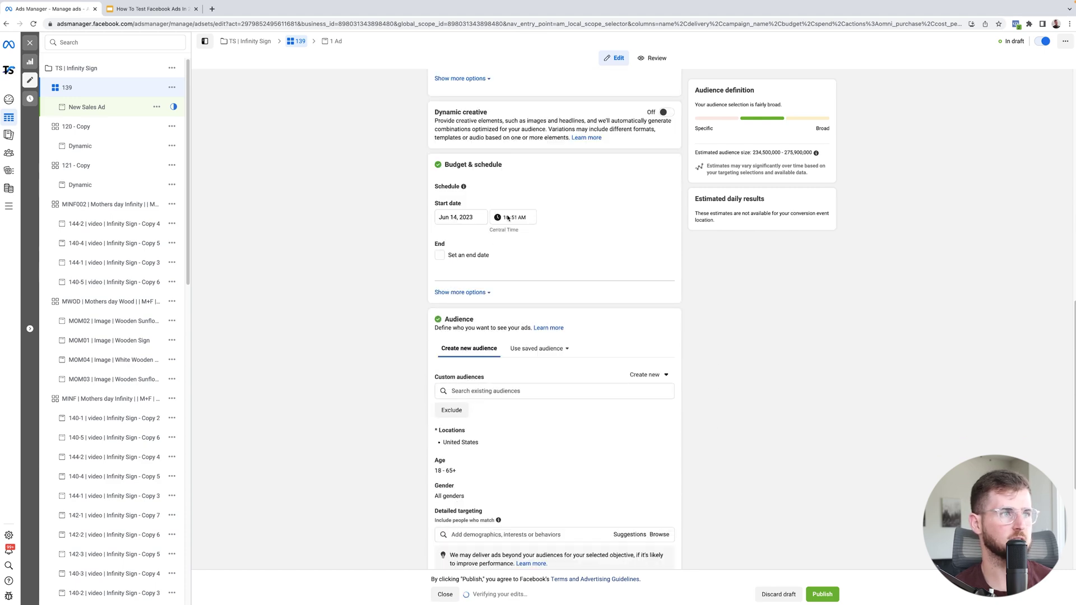
left_click(463, 218)
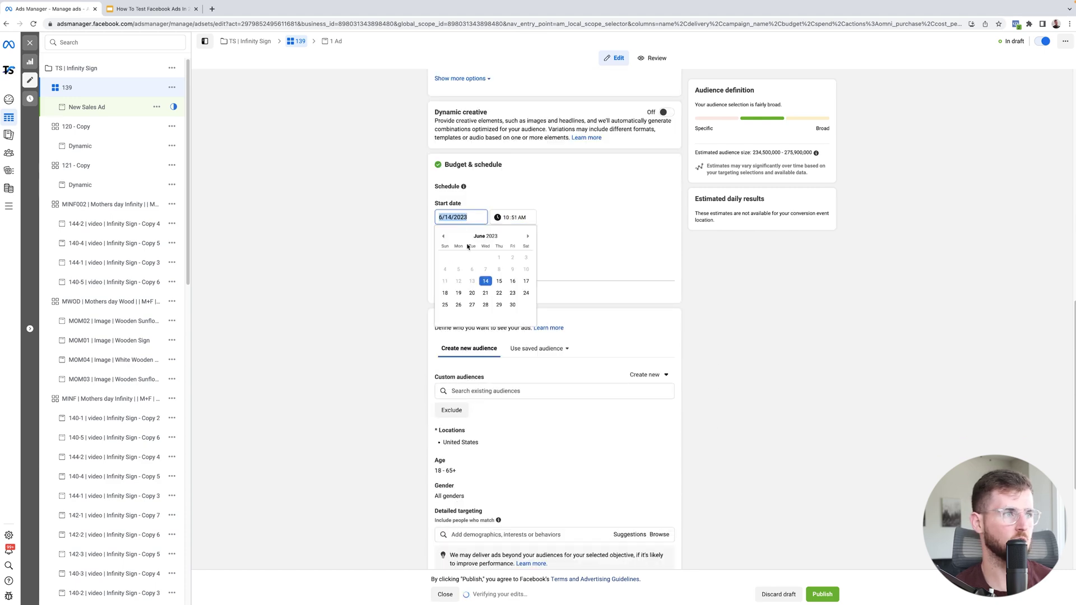
left_click(499, 280)
left_click(506, 218)
type("12:00")
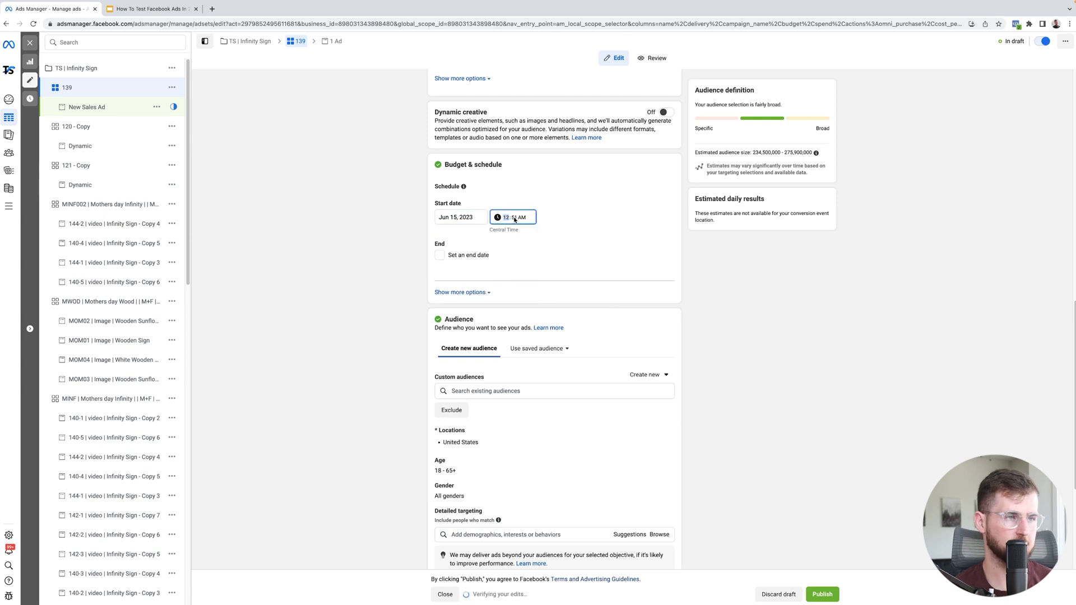
Look over the ad set's audience and placements, and turn on dynamic creative for the ad set.
scroll(759, 379, "down", 2)
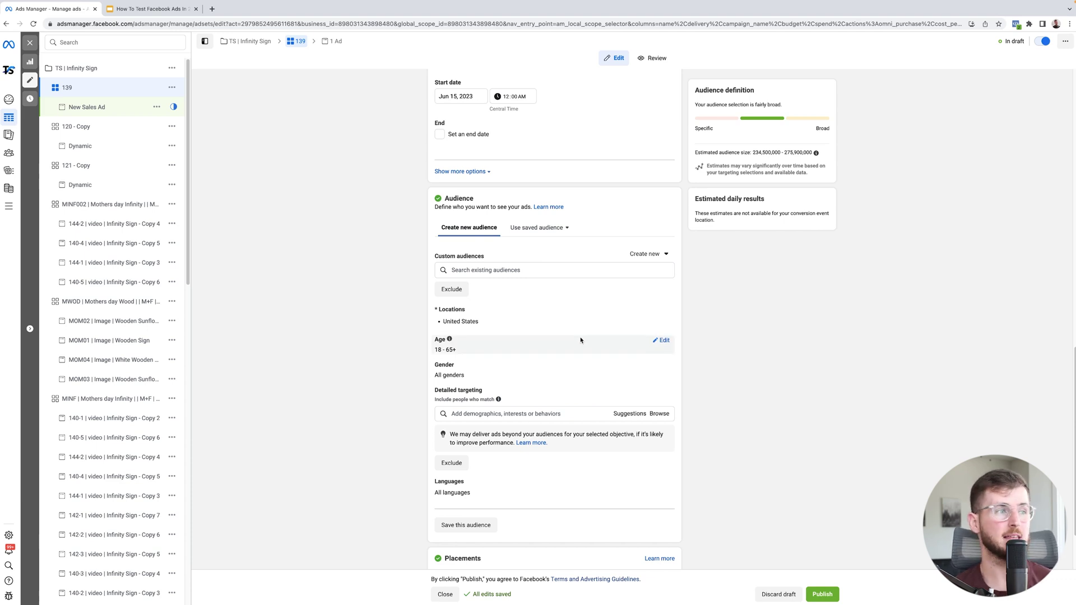
scroll(735, 459, "down", 2)
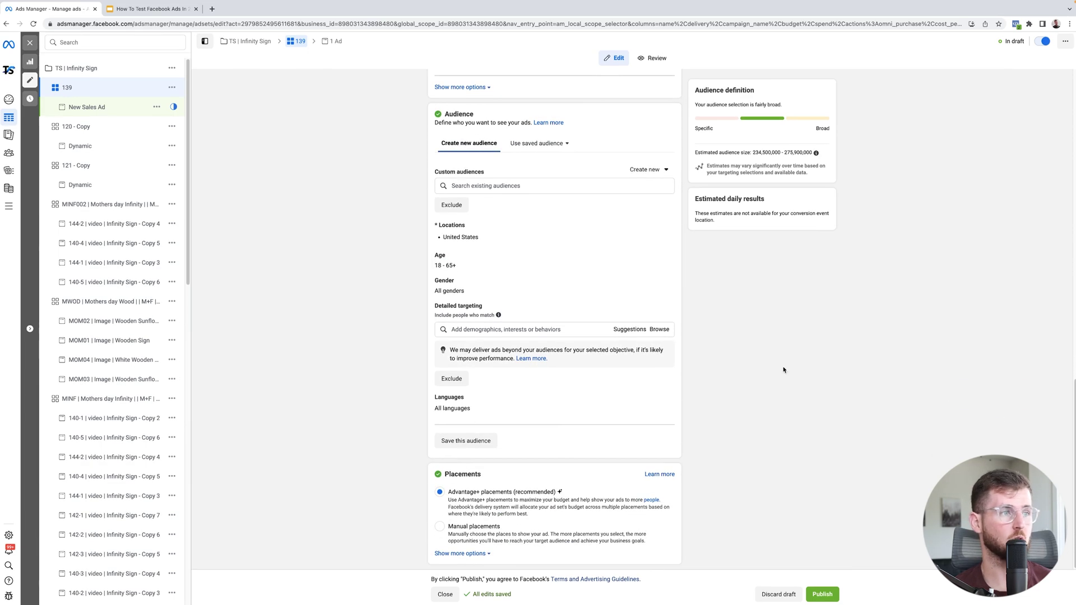
scroll(784, 370, "up", 10)
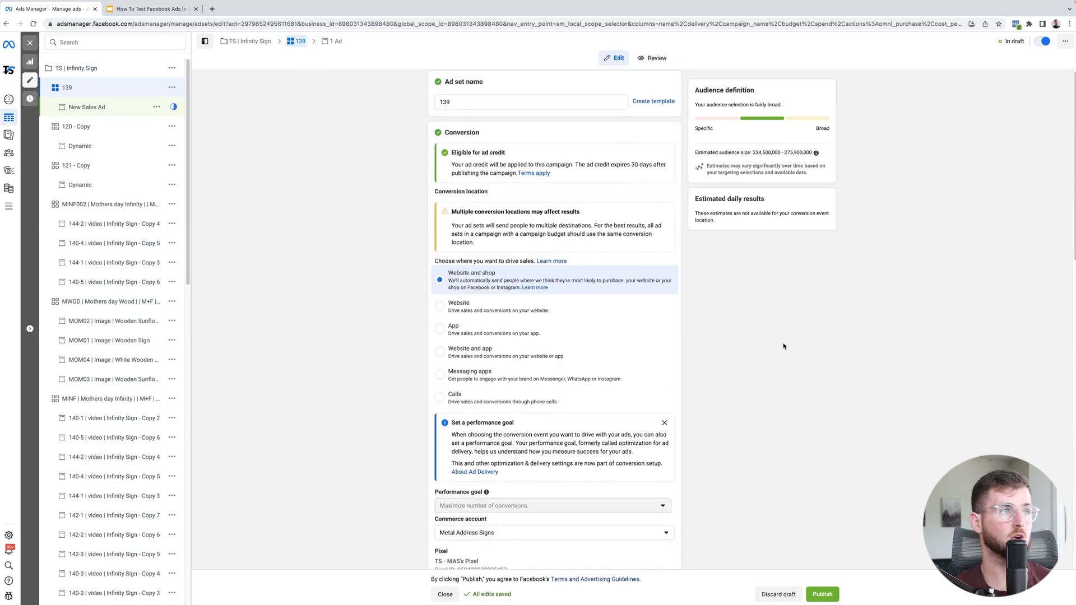
scroll(727, 333, "down", 6)
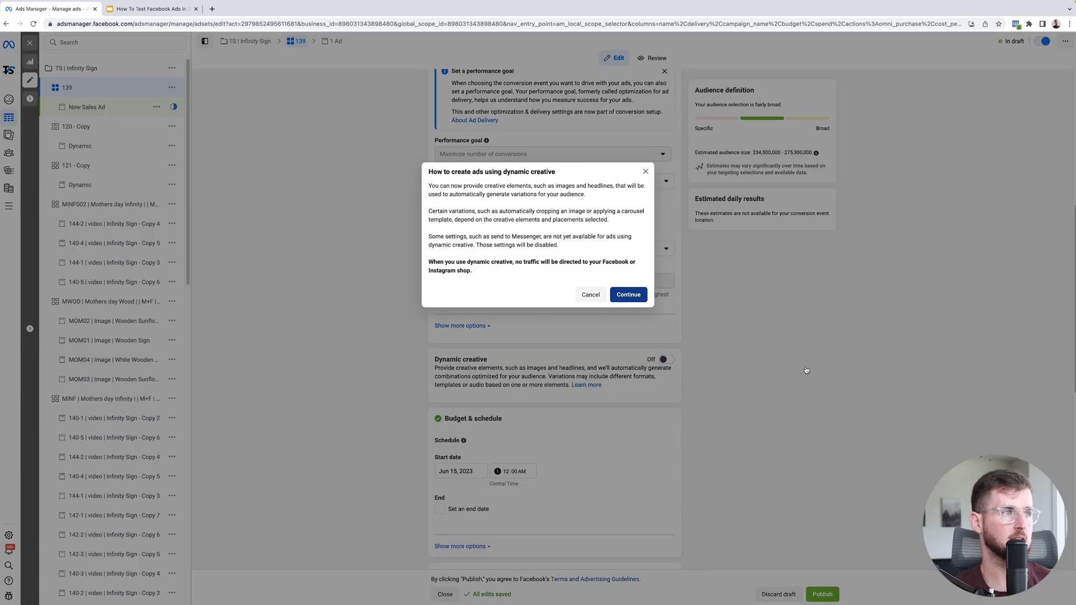
key("Return")
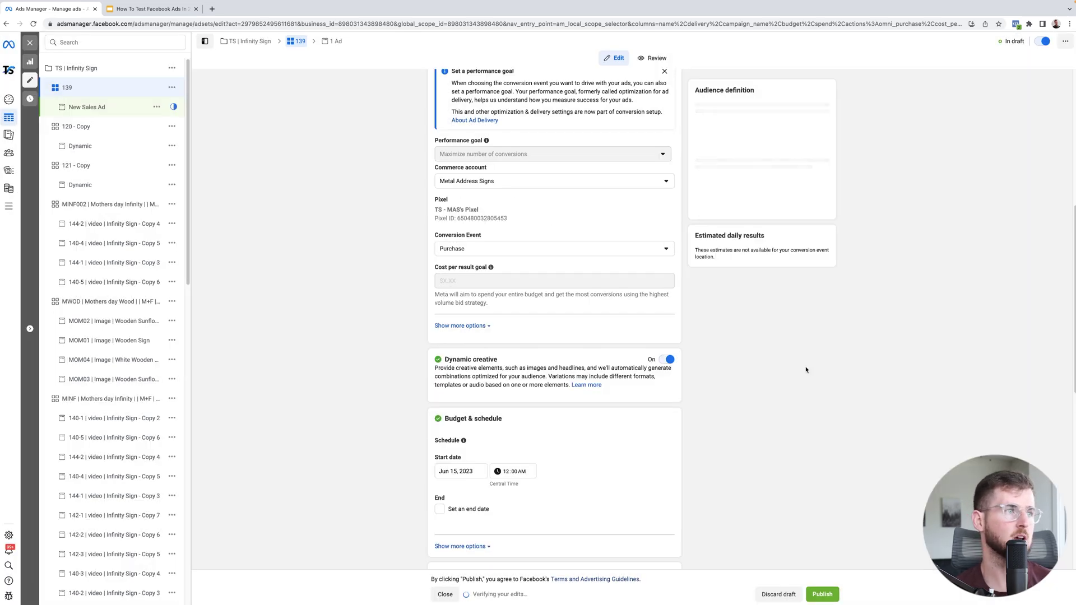
Open New Sales Ad under ad set 139 and turn off Optimize Creative For Each Person.
scroll(806, 370, "up", 5)
scroll(806, 370, "down", 14)
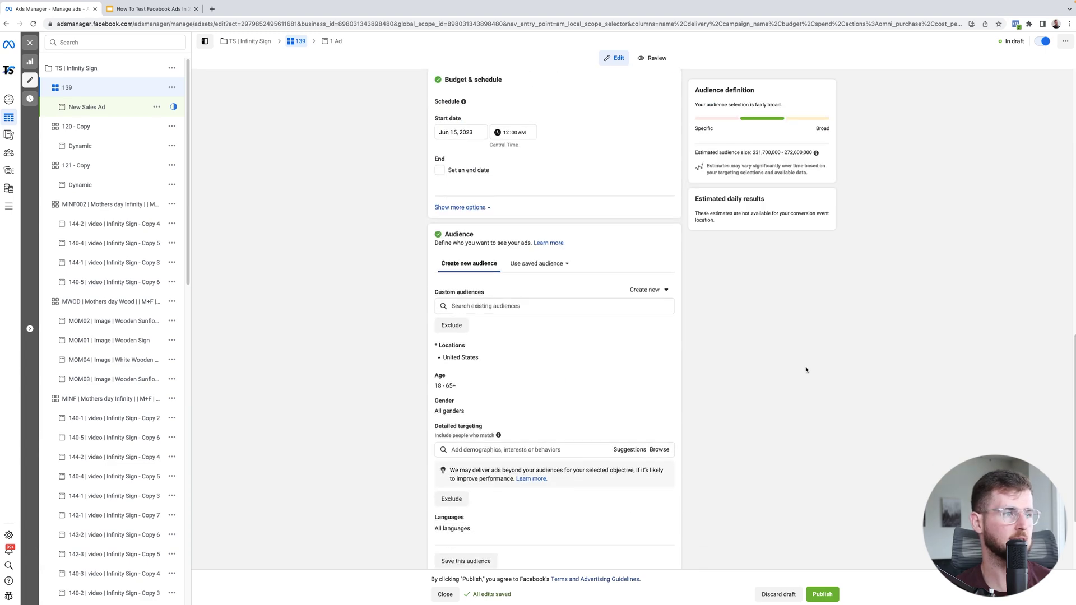
scroll(806, 370, "up", 7)
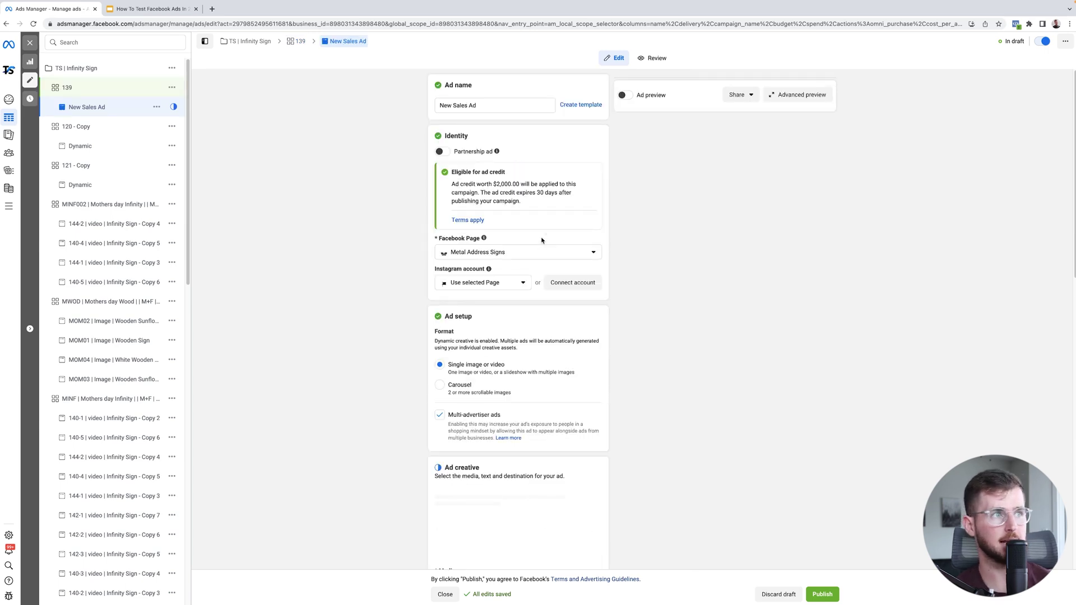
scroll(437, 264, "down", 1)
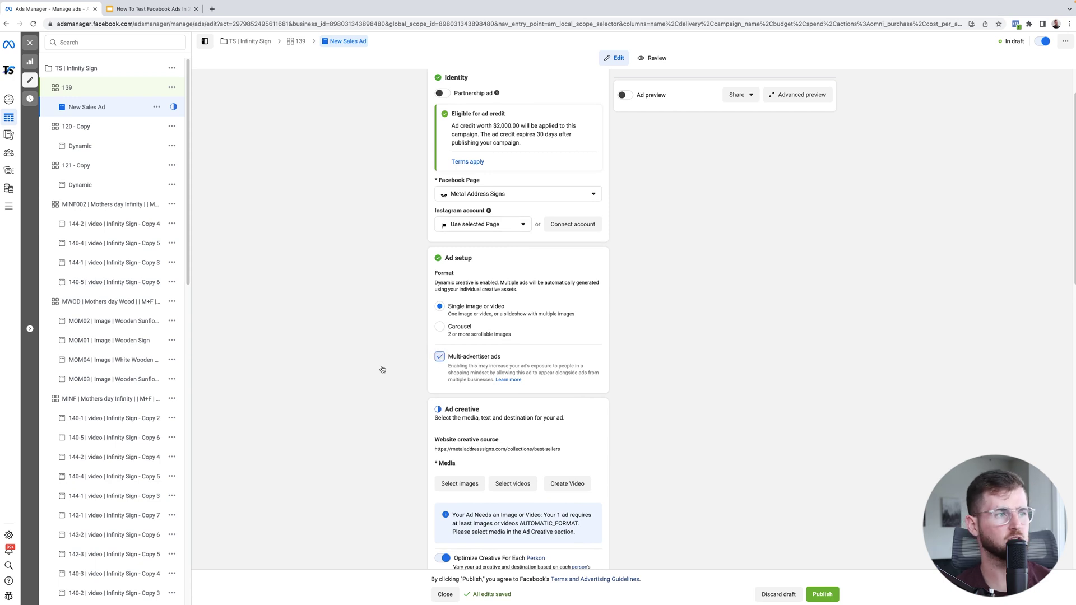
scroll(382, 370, "down", 2)
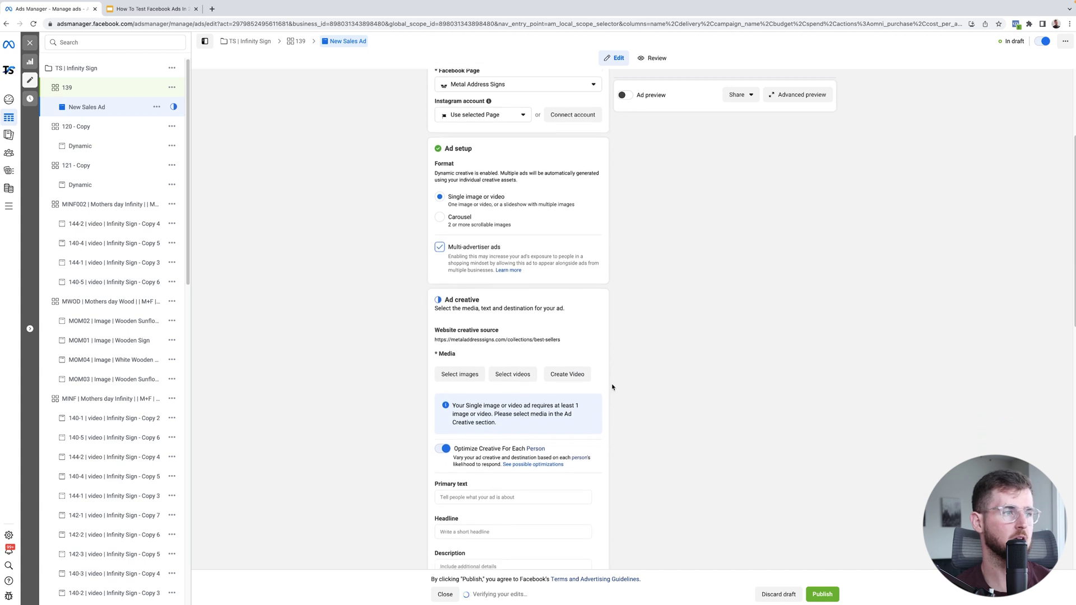
scroll(645, 392, "down", 1)
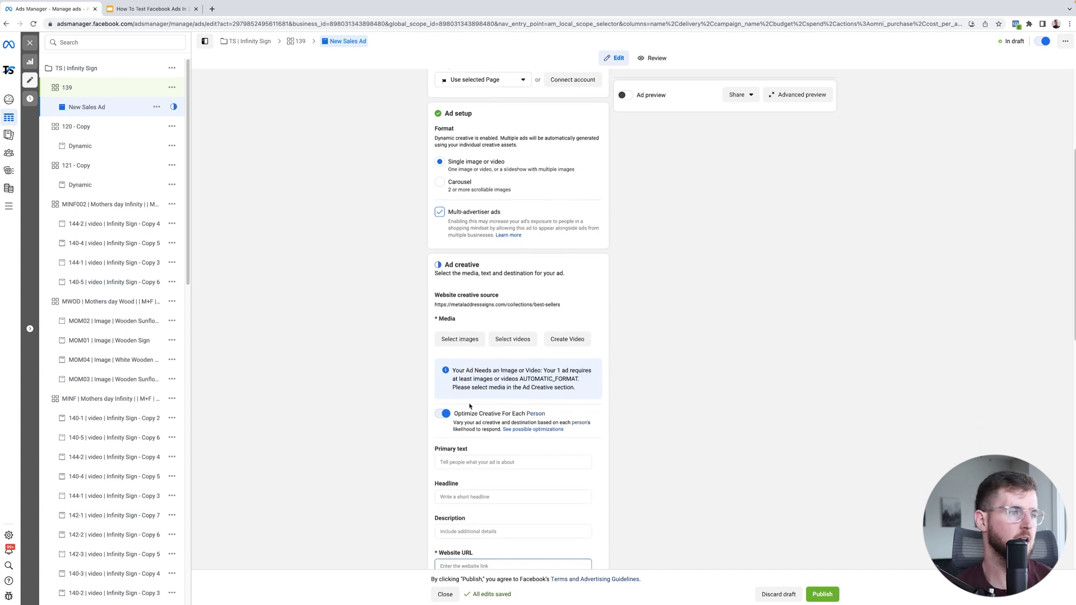
scroll(487, 444, "down", 2)
left_click(442, 336)
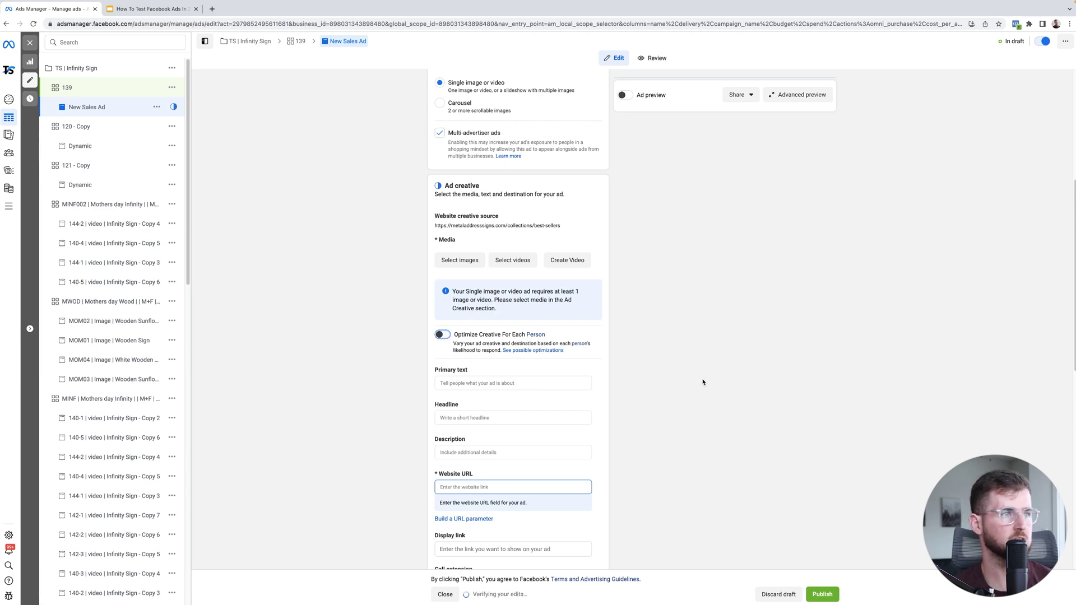
Add the three account videos #139 - 5 (1), #139 - 3 (1) and #139 - 6 (1) as the ad's media.
scroll(702, 383, "down", 3)
scroll(704, 380, "up", 2)
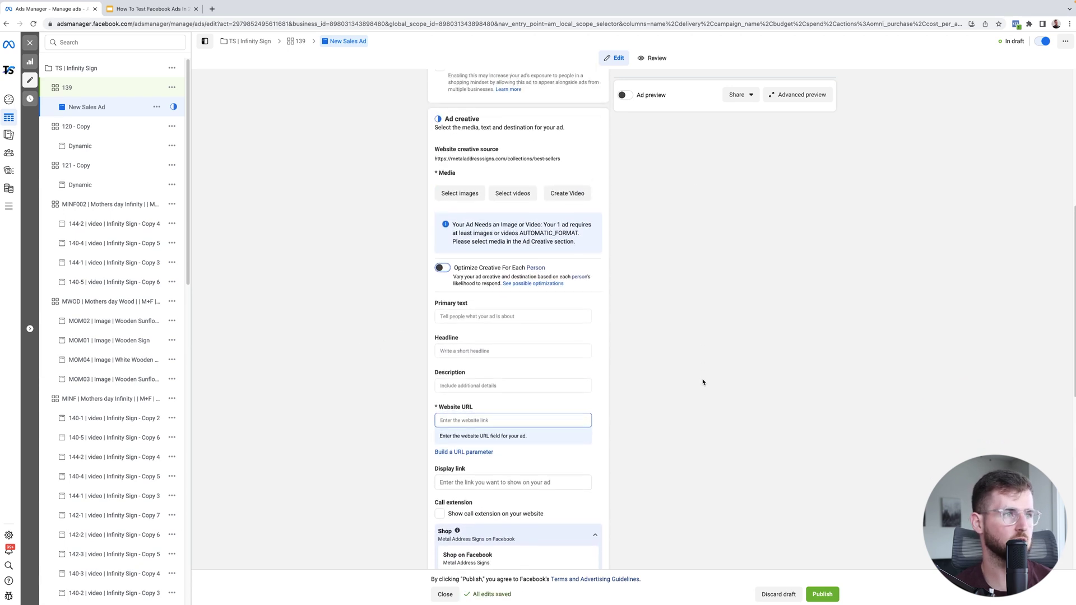
left_click(528, 191)
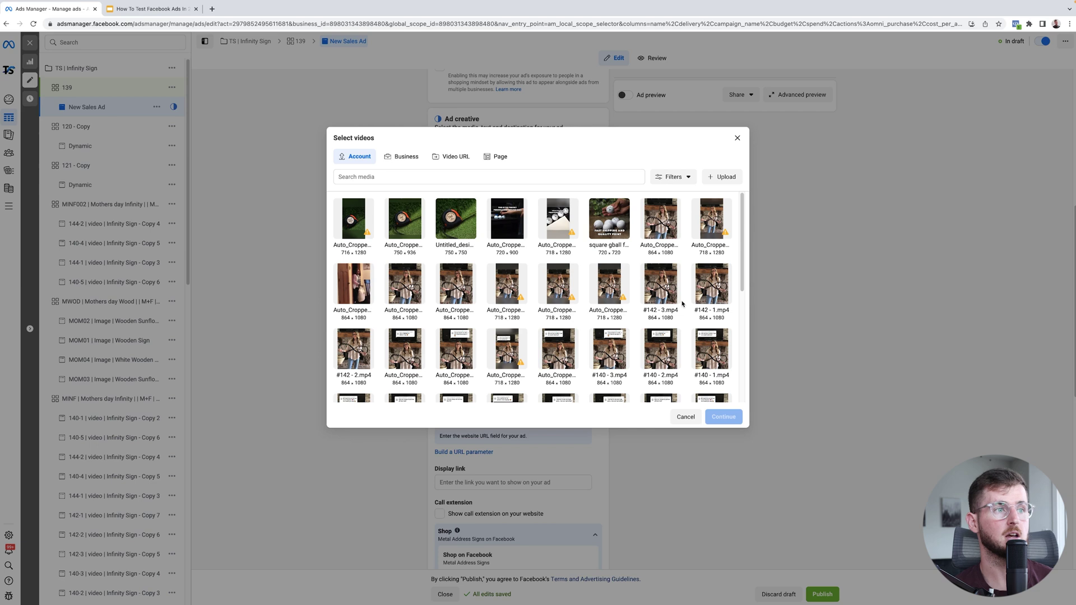
scroll(680, 334, "down", 3)
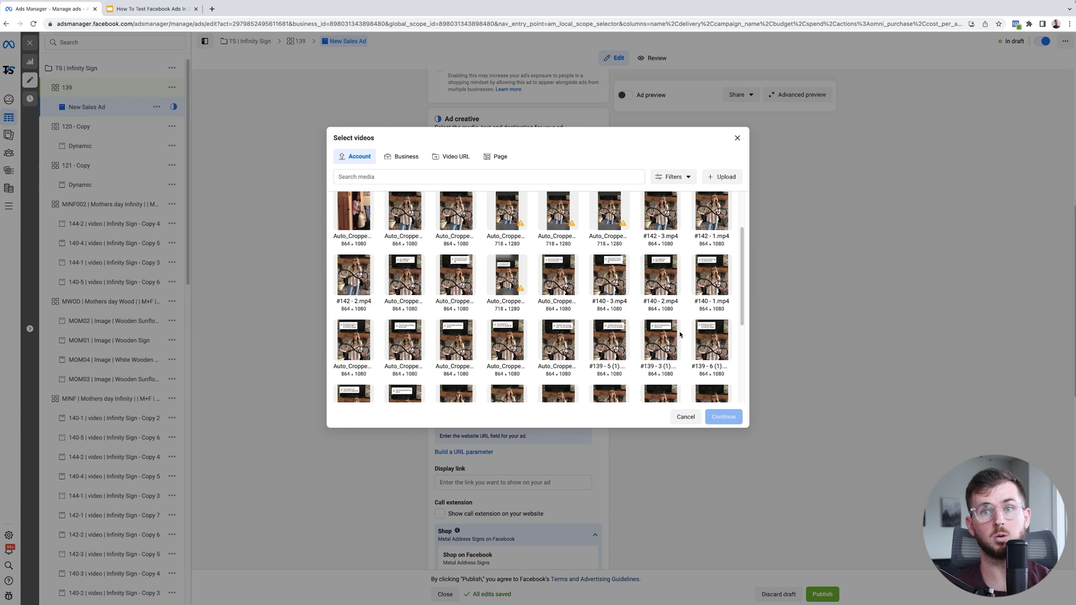
scroll(680, 335, "down", 1)
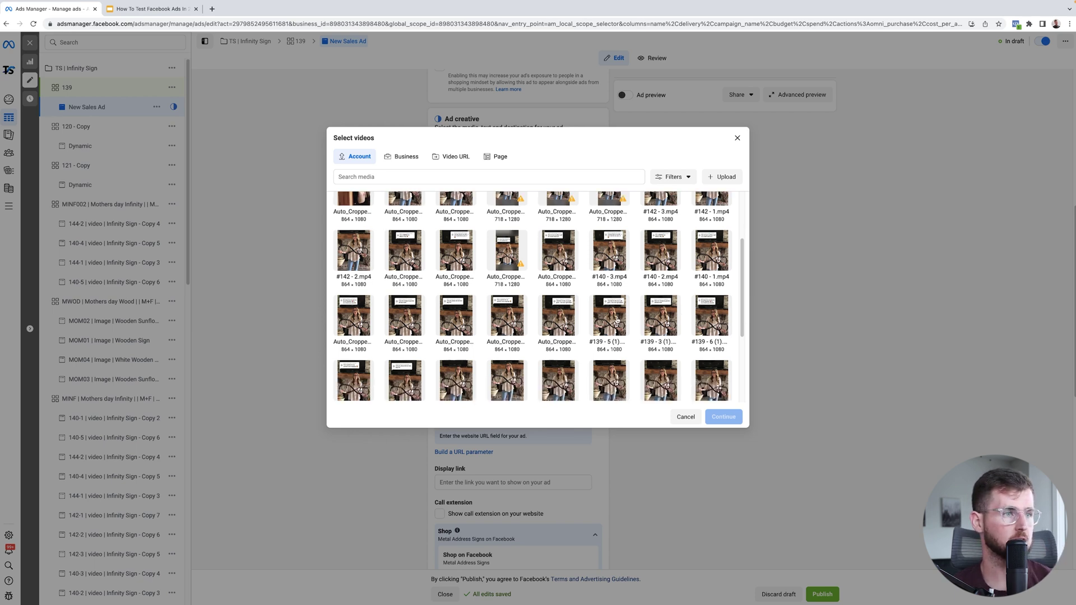
left_click(617, 320)
left_click(657, 325)
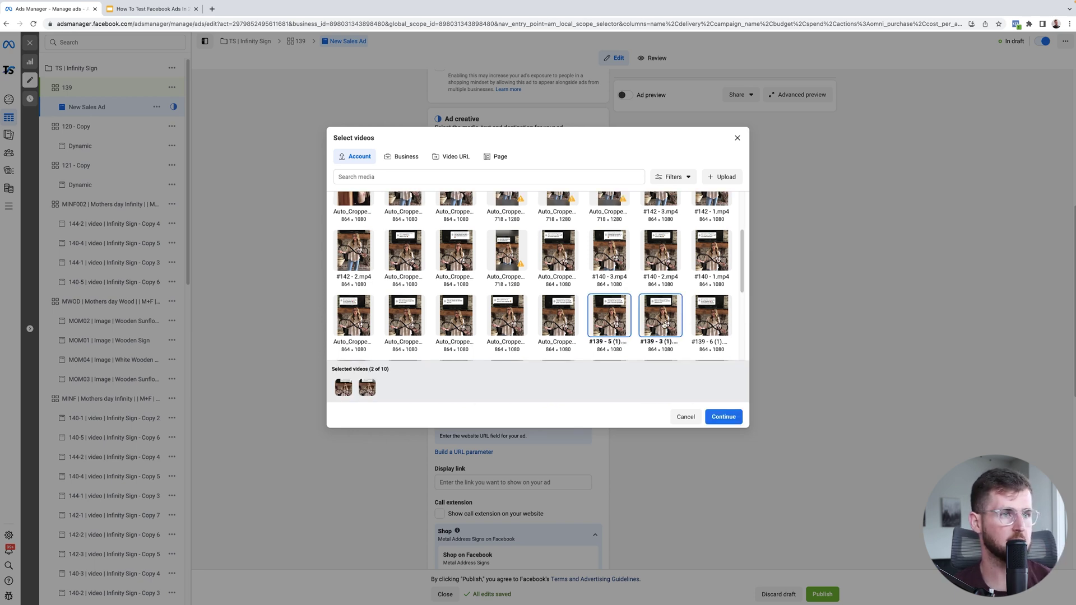
left_click(708, 324)
left_click(727, 417)
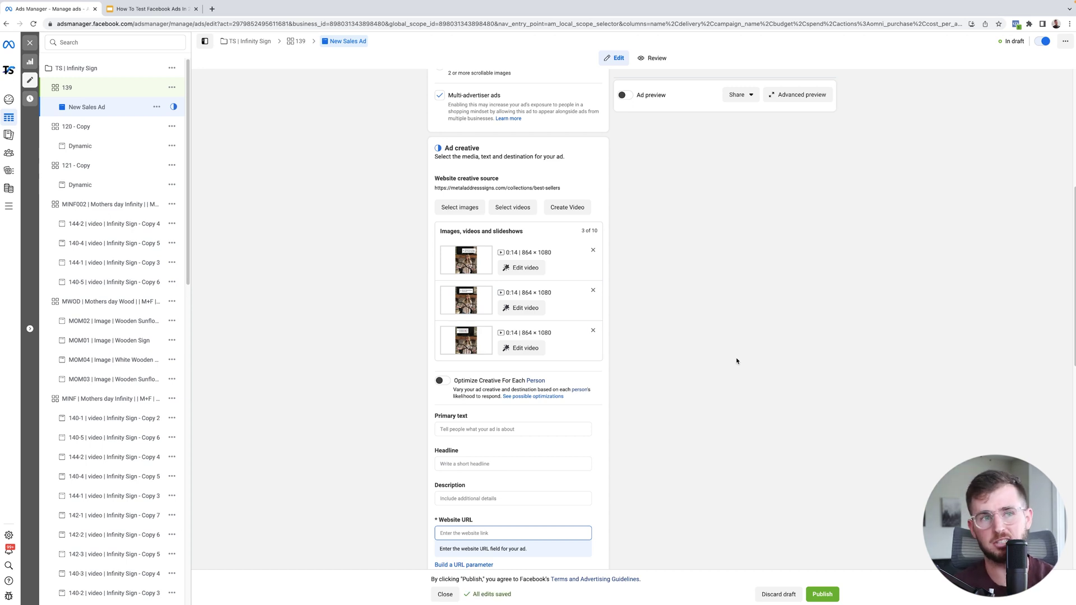
Enter two primary text options for the ad: "existing winning body copy" and "new body copy".
scroll(737, 361, "down", 3)
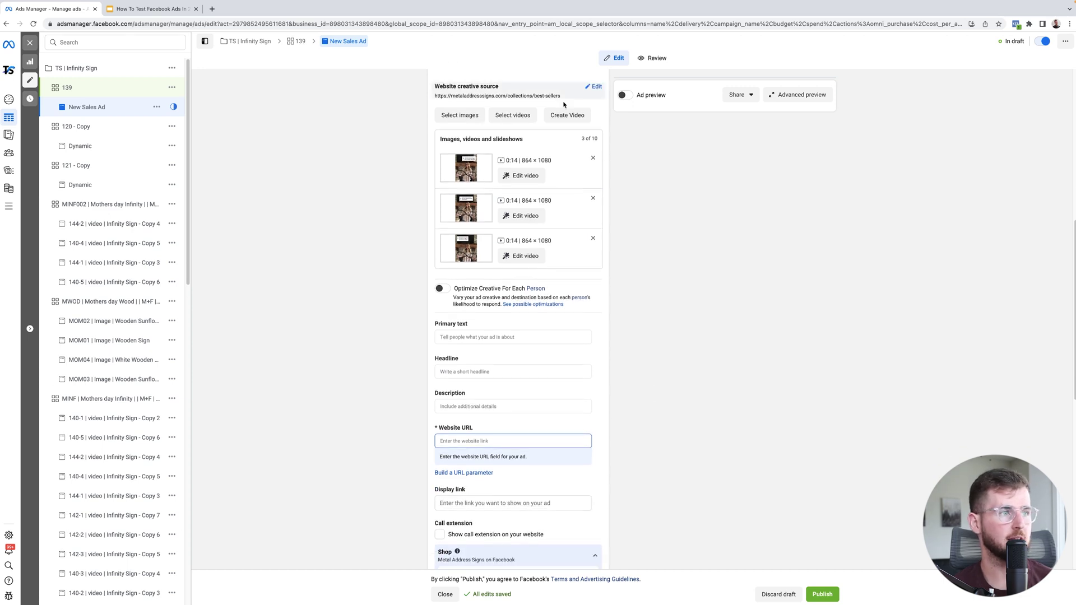
left_click(518, 338)
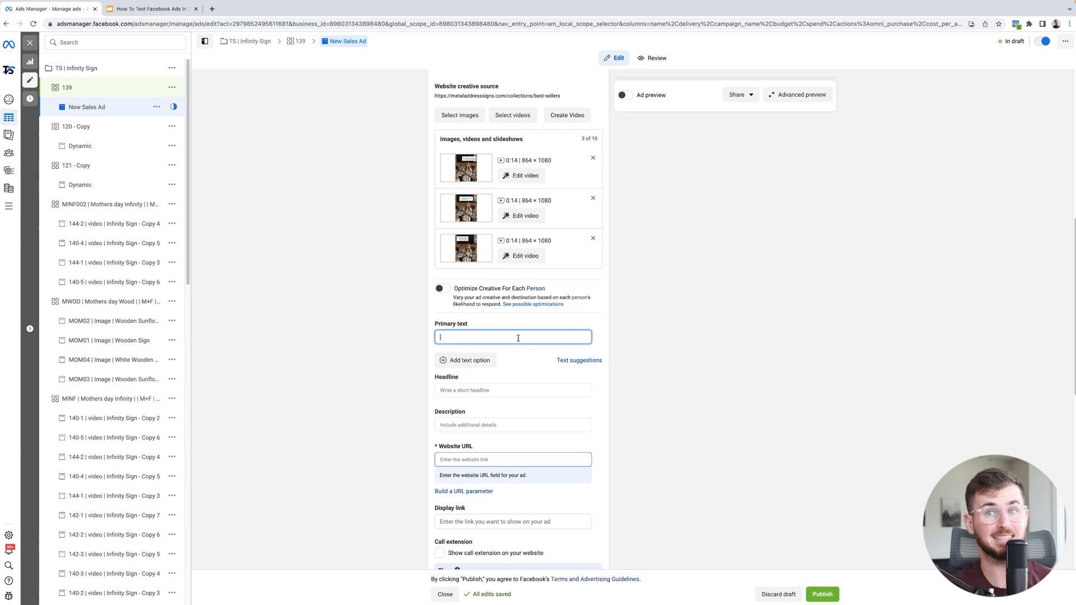
type("exisitng ")
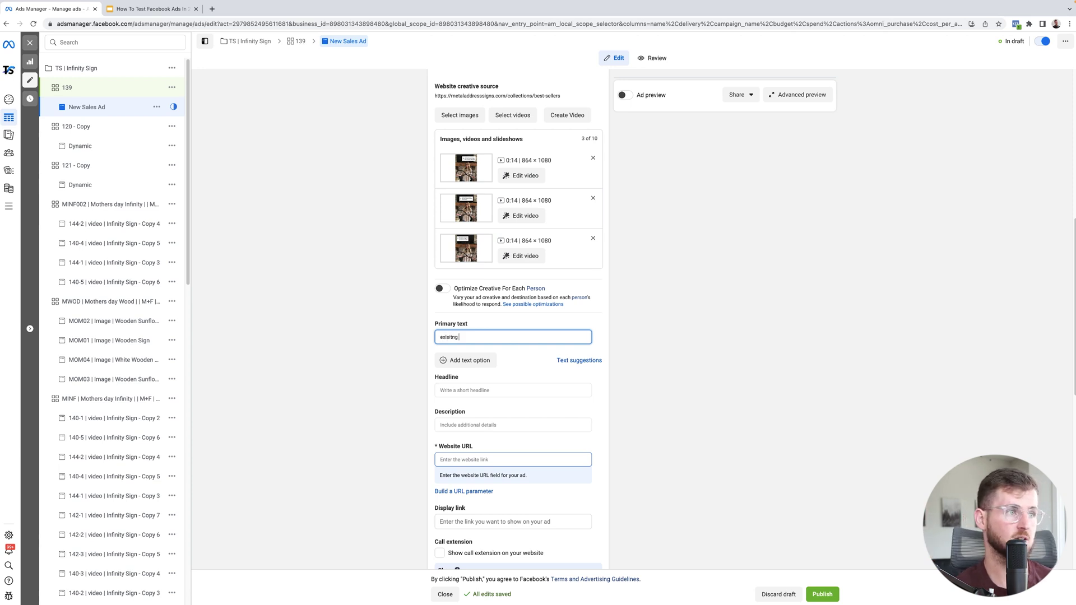
type("winning body copy")
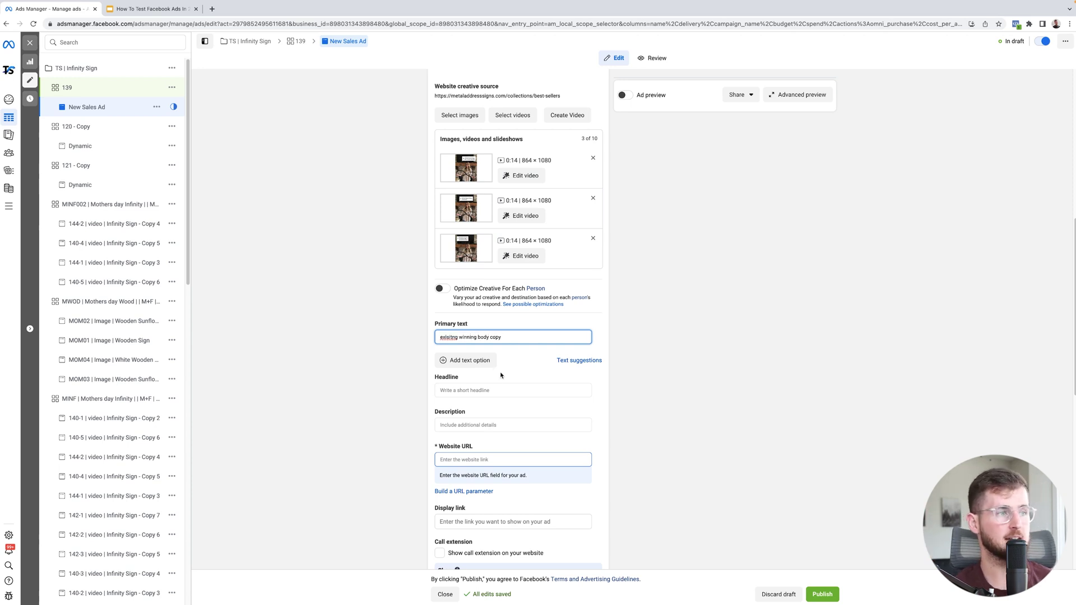
left_click(477, 369)
type("new body copy")
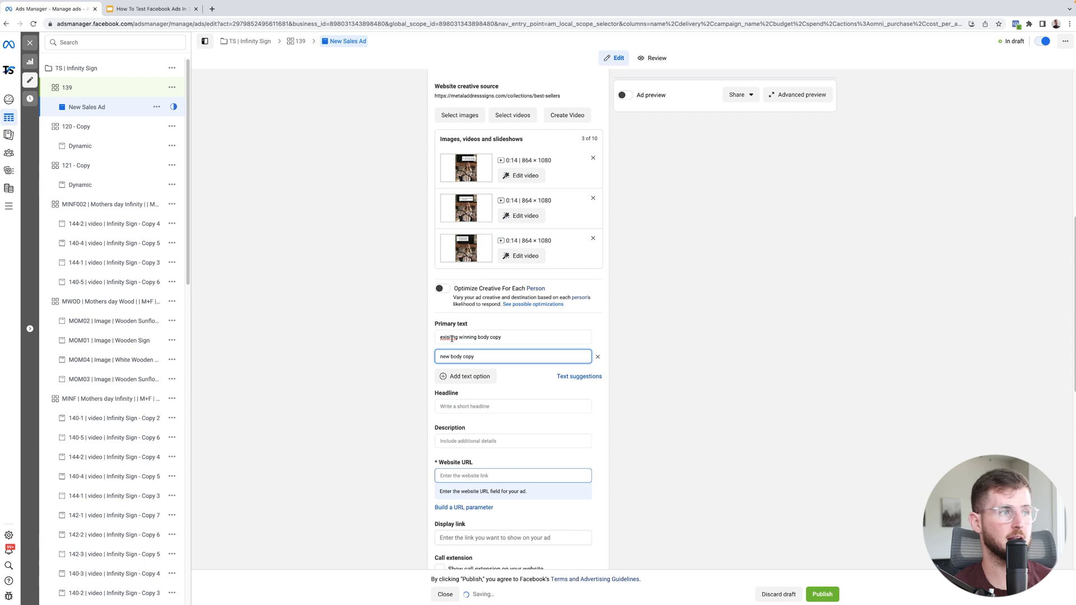
right_click(455, 340)
left_click(459, 343)
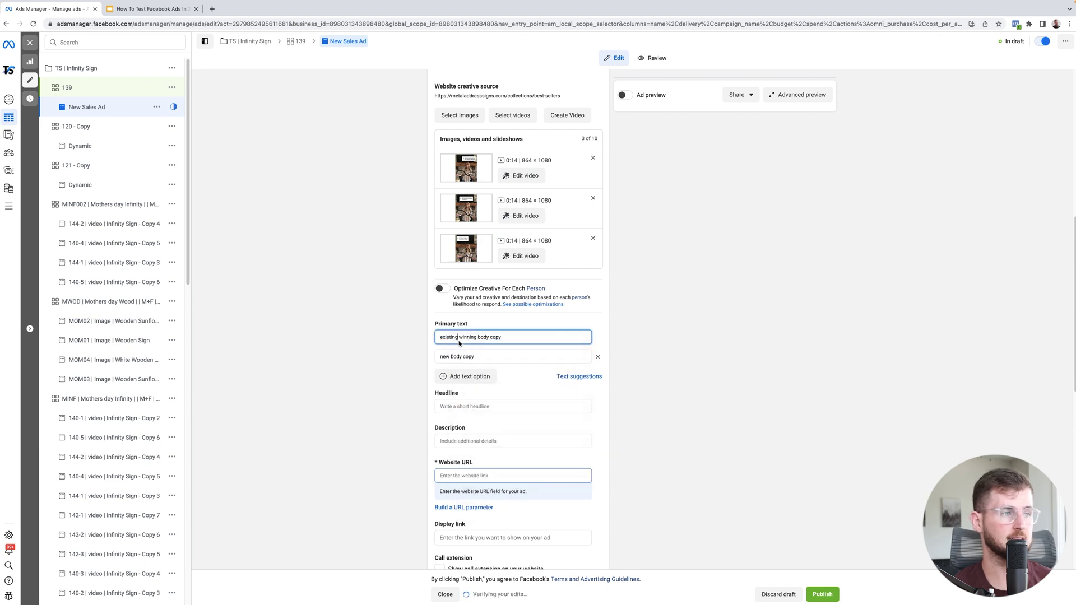
Enter two headline options for the ad: "existing winning headline" and "new headline".
left_click(479, 407)
type("existi")
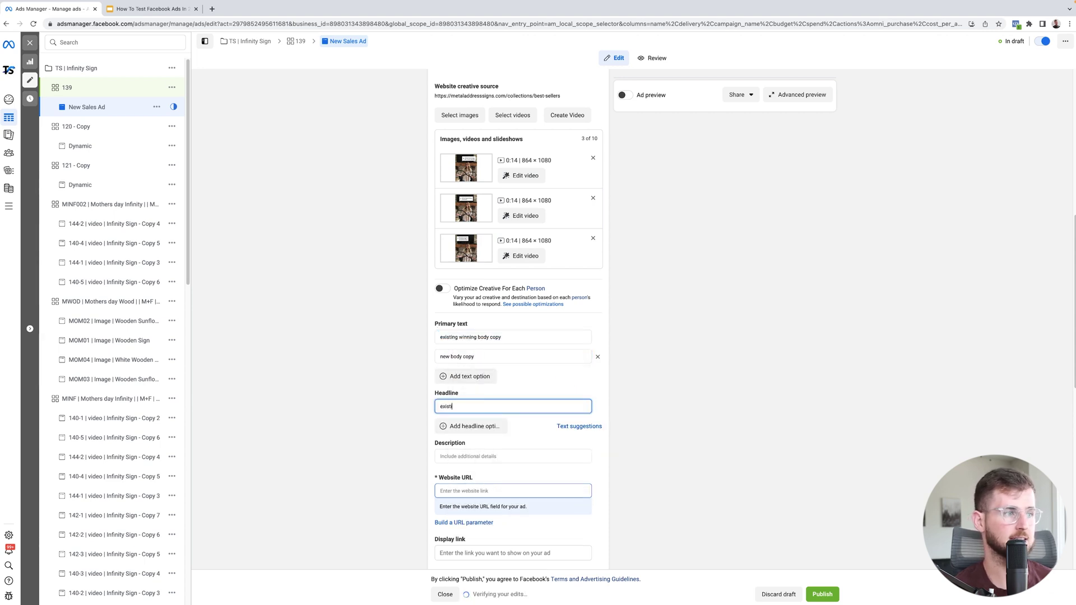
type("ng winning headline")
left_click(456, 426)
type("exisew headline")
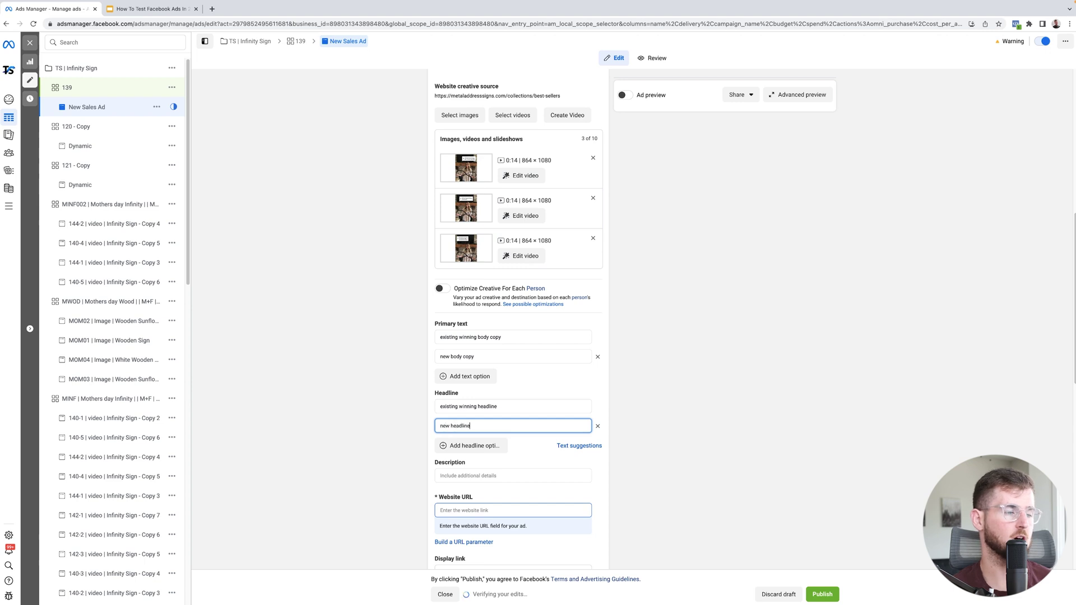
Set the ad's website URL to metaladdressigns.com.
scroll(721, 471, "down", 2)
type("met")
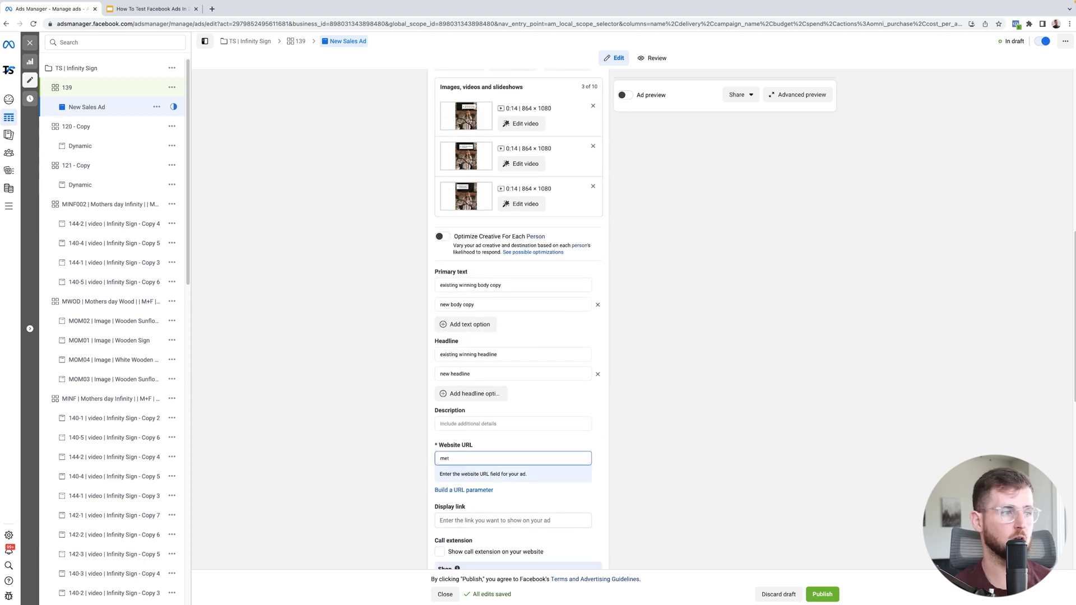
type("er")
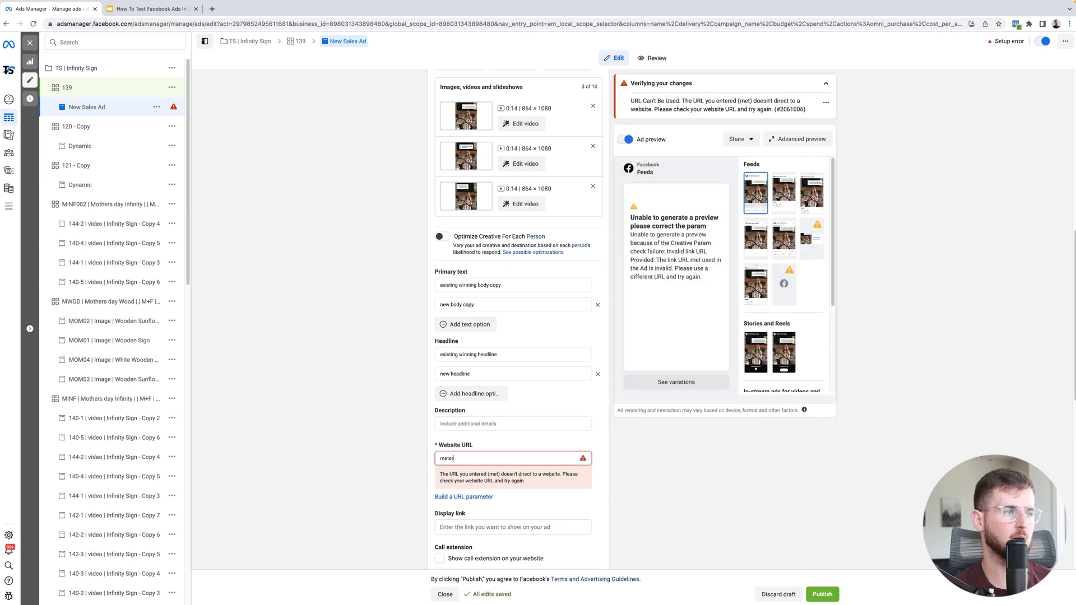
key("BackSpace")
key("BackSpace")
type("aladdres")
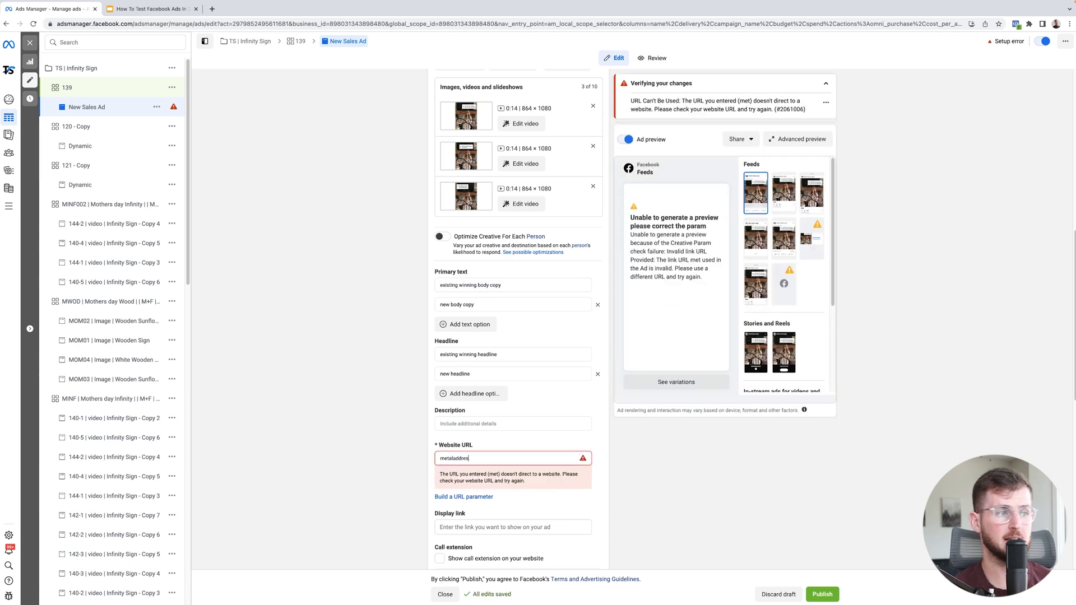
type("signs.com")
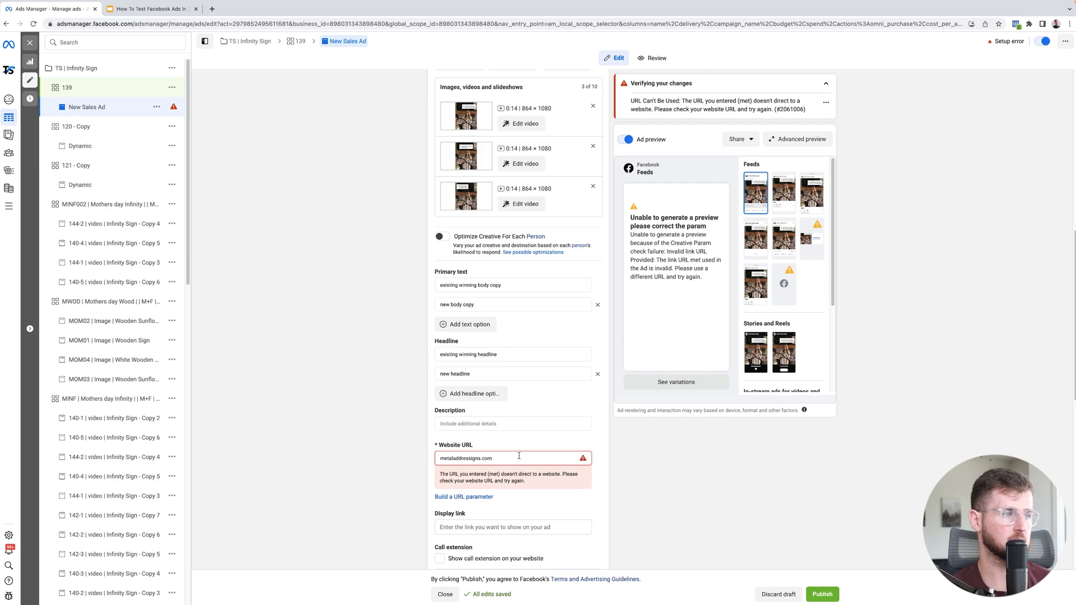
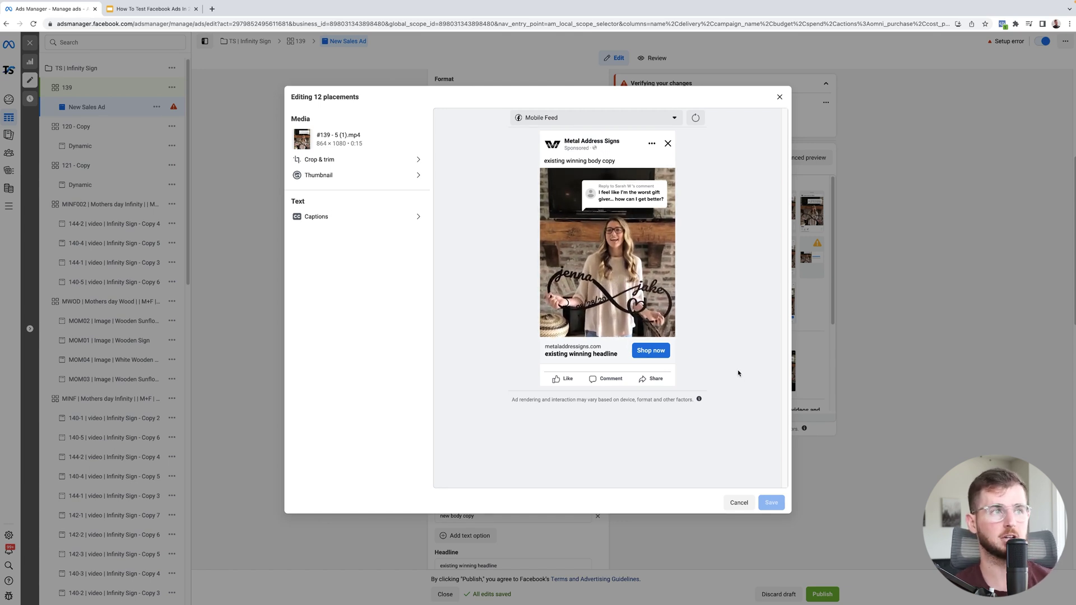
Preview videos #139 - 5 (1), #139 - 3 (1) and #139 - 6 (1) in the Mobile Feed placement to compare their opening text hooks.
left_click(740, 505)
left_click(754, 272)
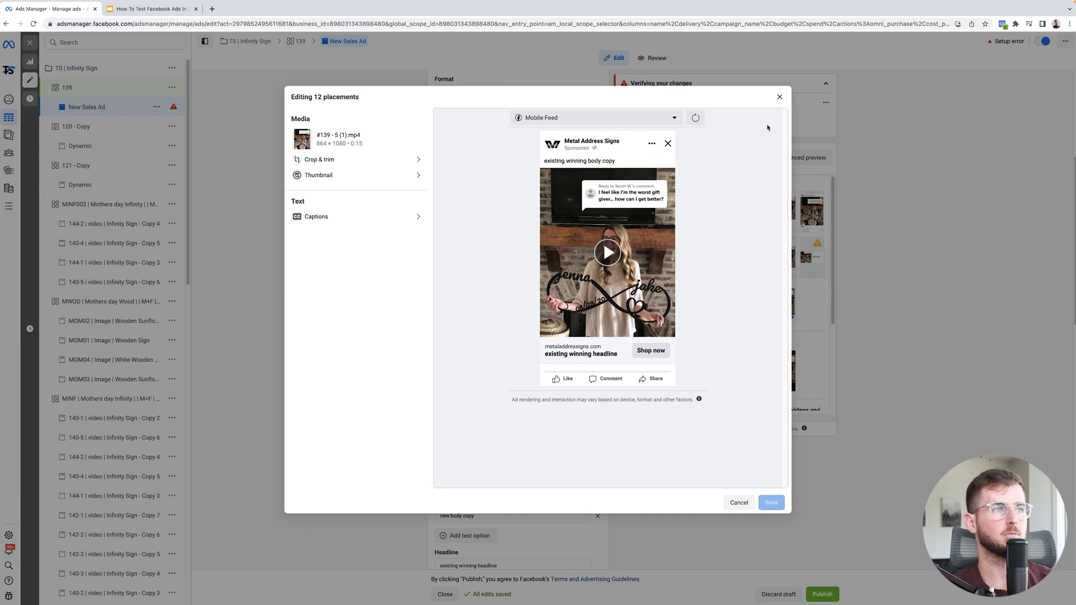
left_click(784, 94)
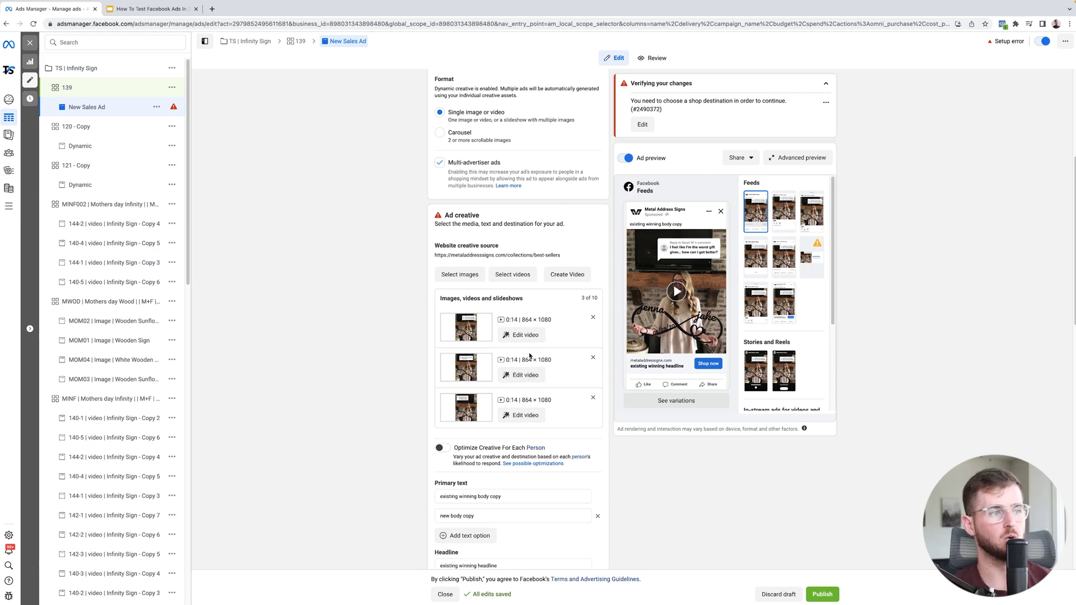
left_click(527, 376)
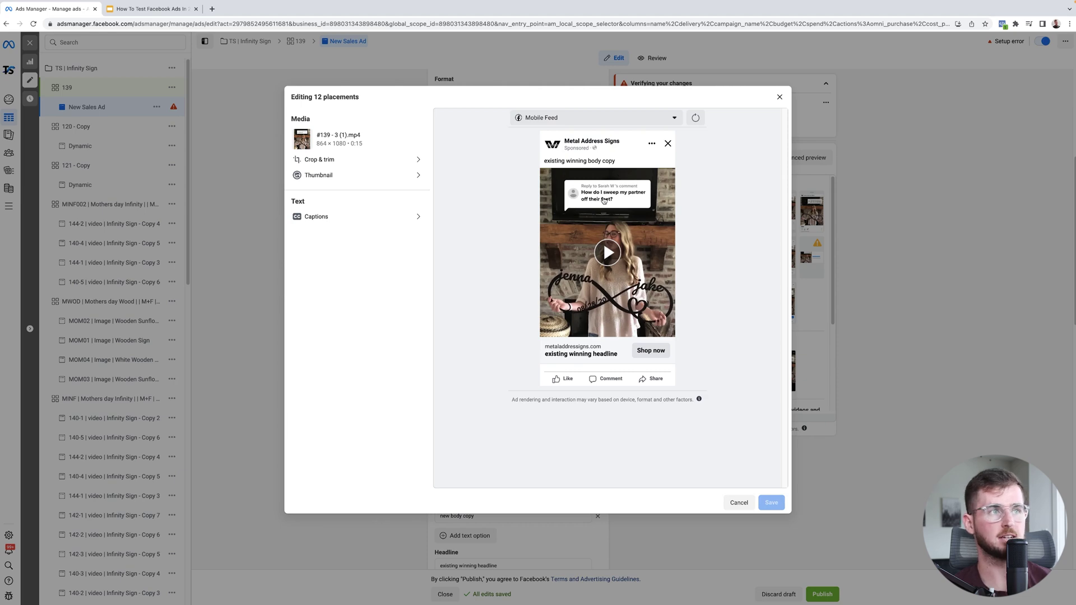
key("Escape")
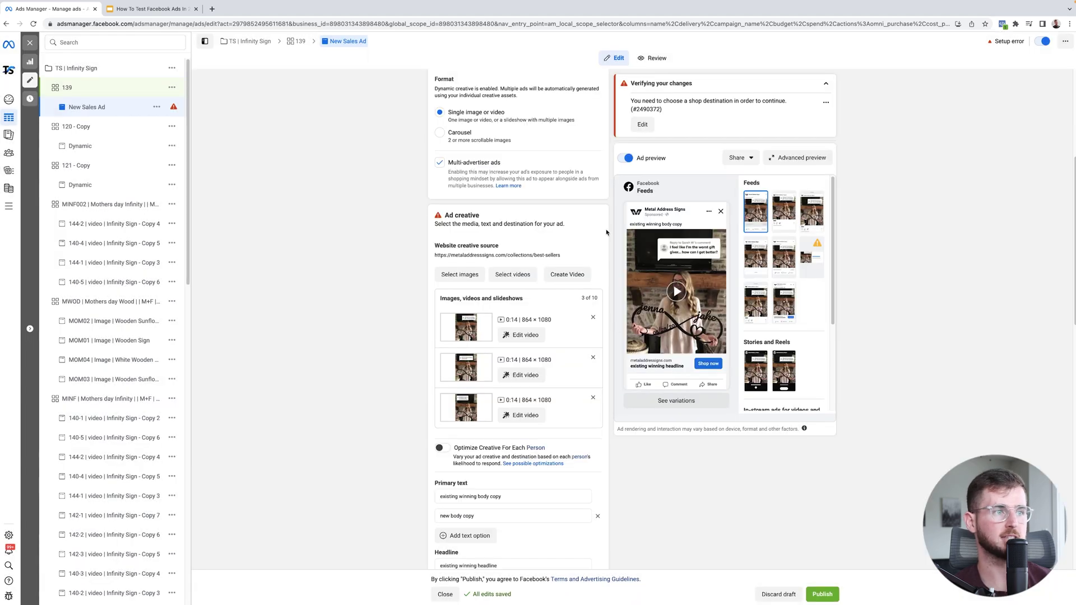
left_click(522, 376)
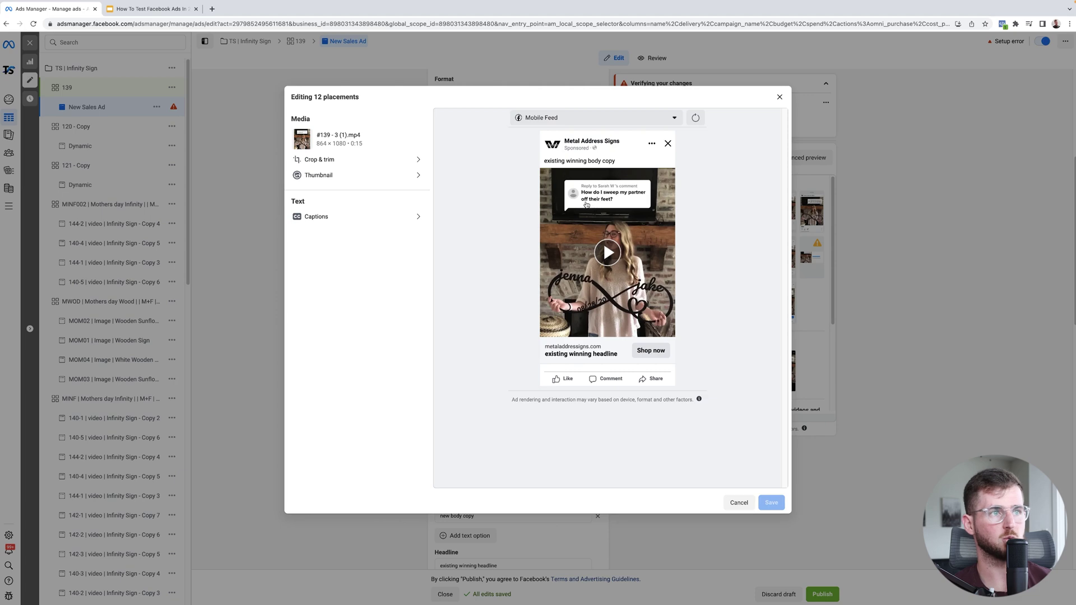
key("Escape")
key("Return")
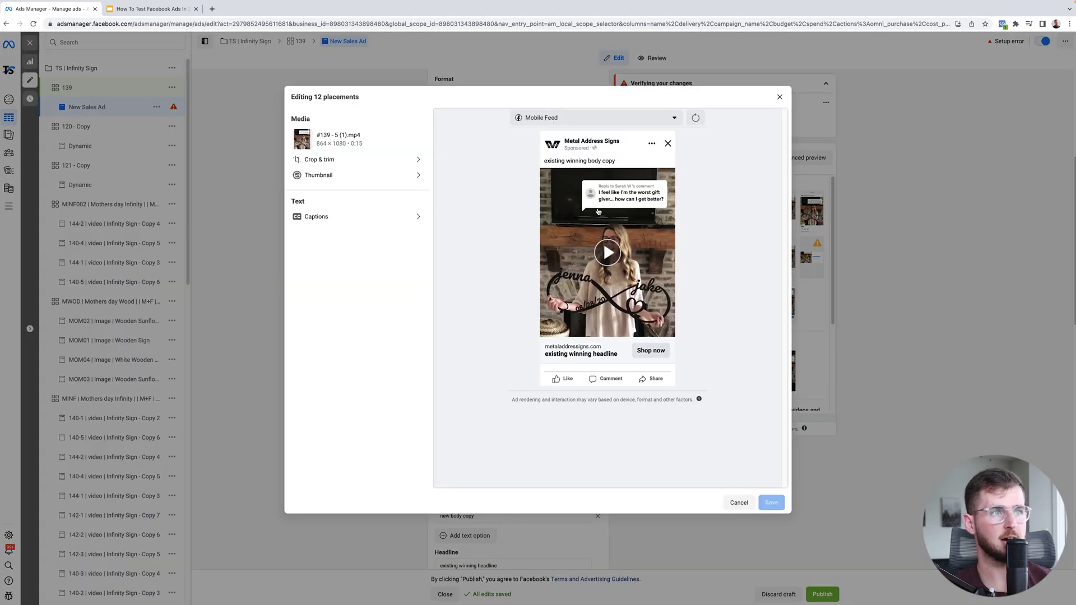
key("Escape")
left_click(523, 416)
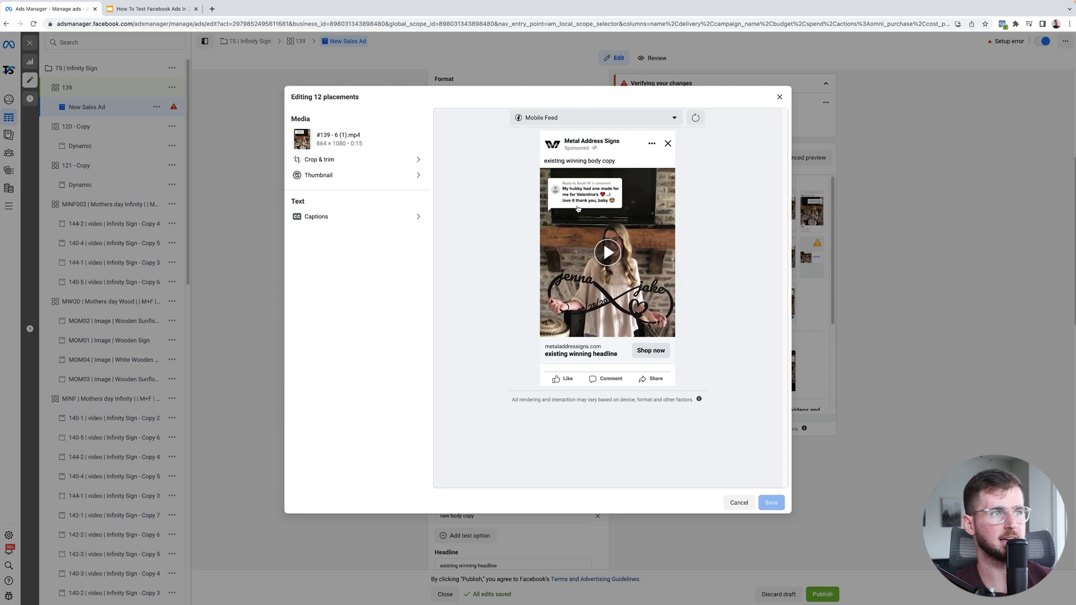
key("Escape")
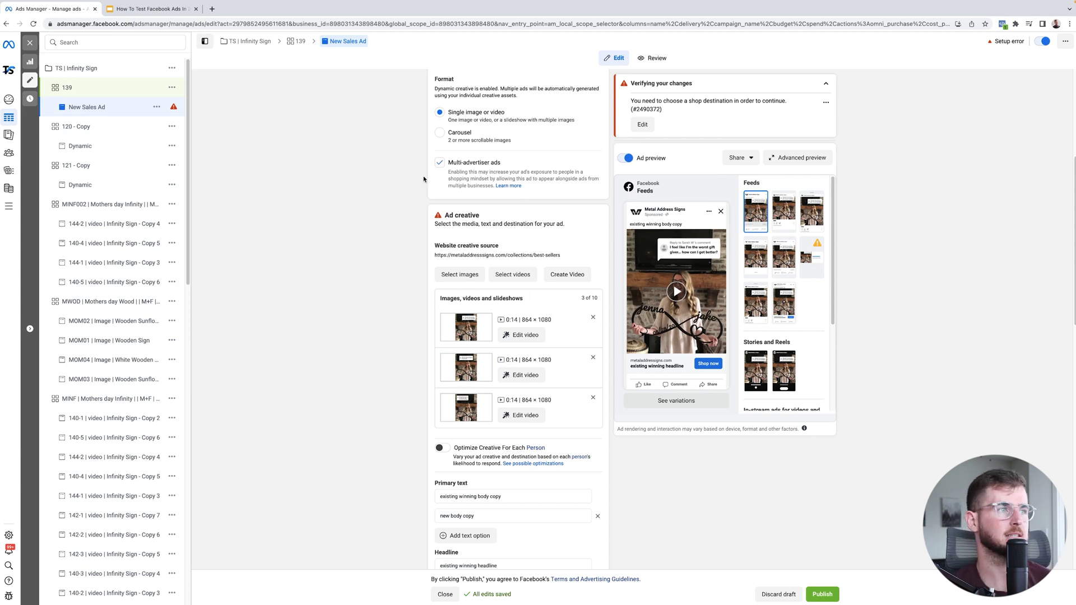
Set the ad's shop destination to Home page and check the call to action and tracking settings.
scroll(770, 509, "down", 7)
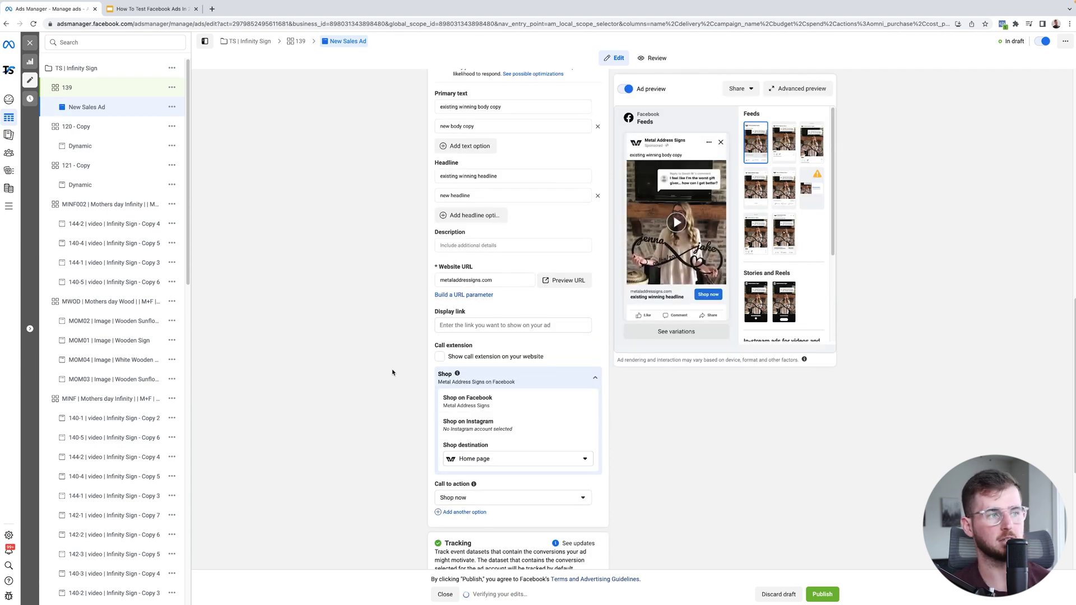
scroll(392, 372, "up", 3)
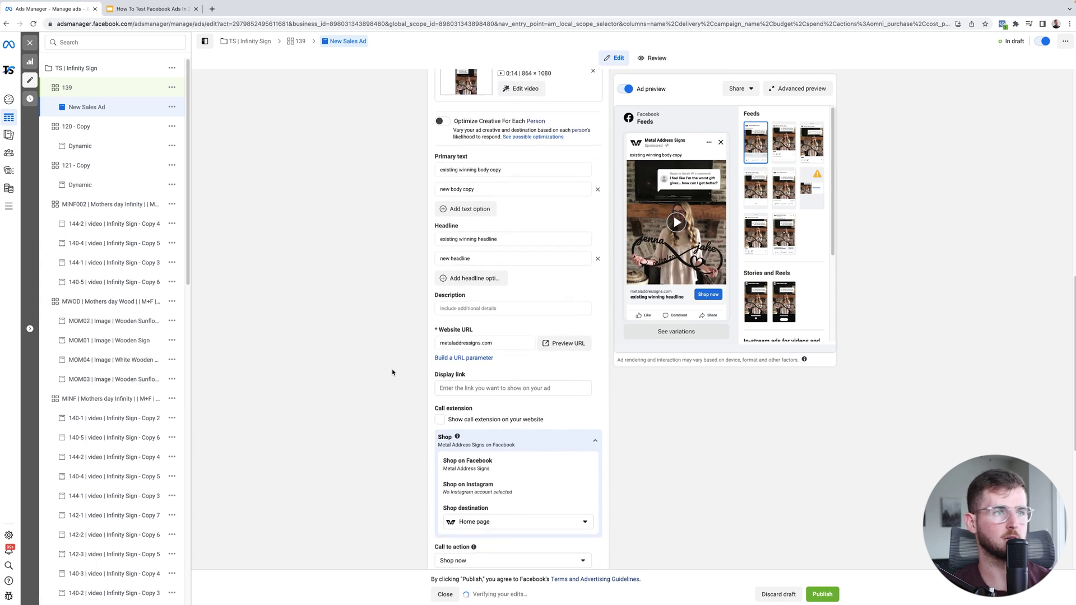
scroll(393, 373, "down", 8)
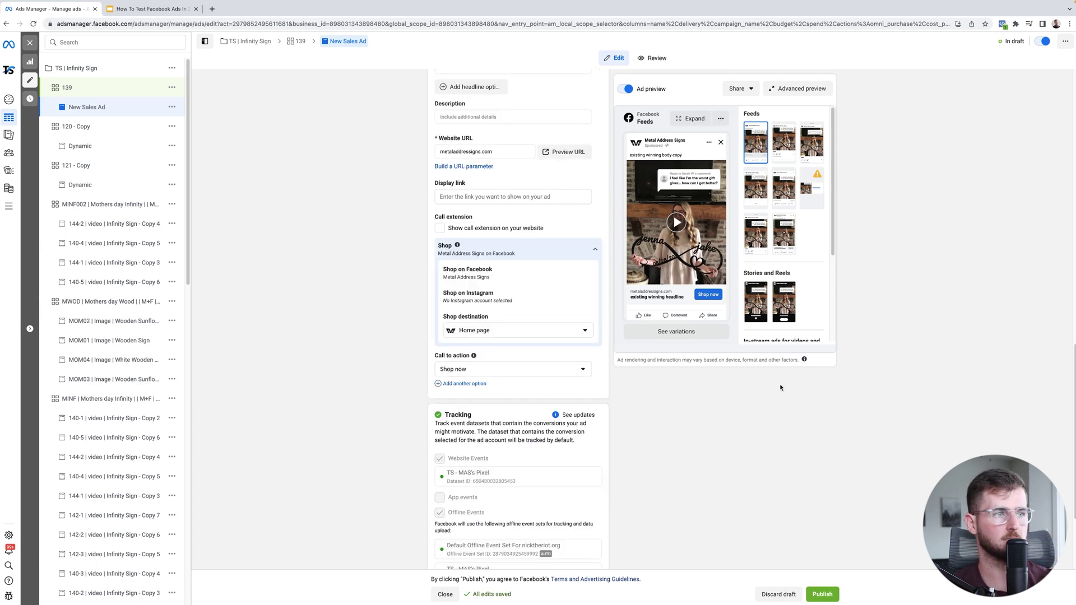
Recheck video #139 - 3 (1) and the ad's text options, and publish the ad.
scroll(758, 423, "up", 10)
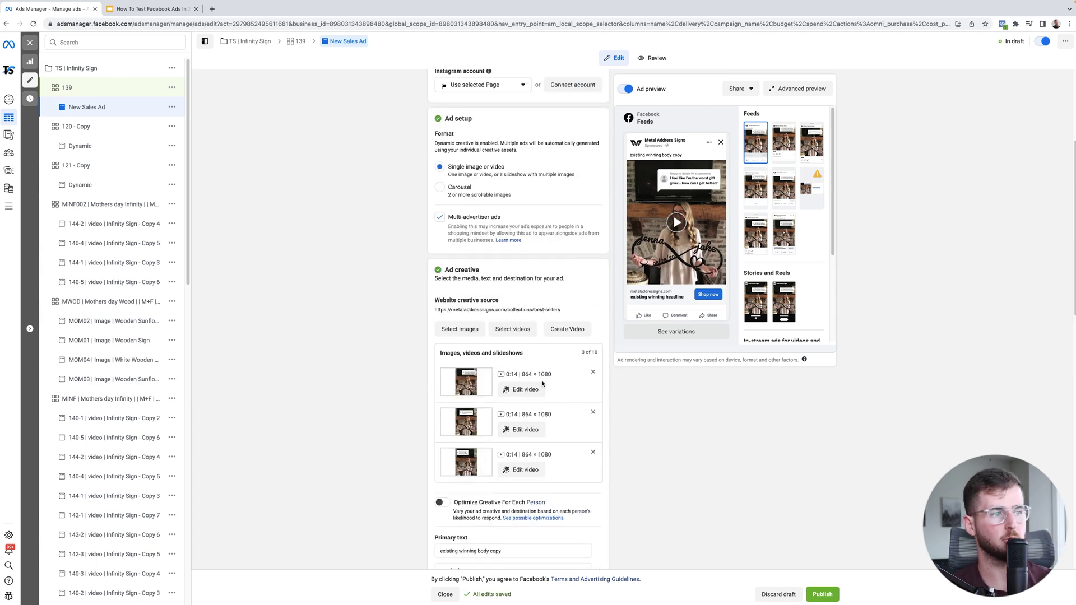
scroll(488, 472, "down", 2)
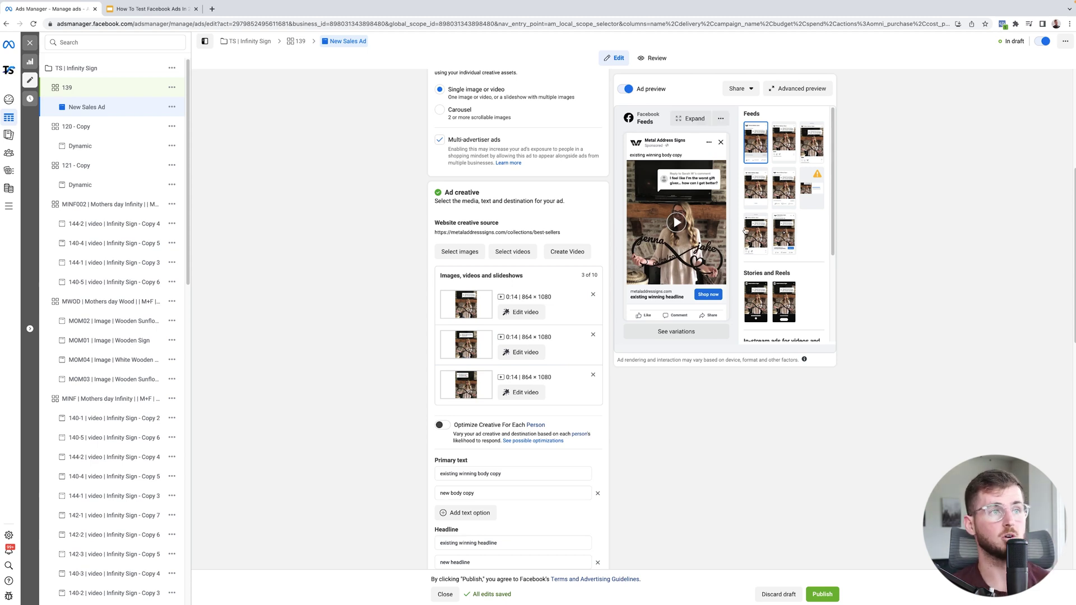
left_click(523, 353)
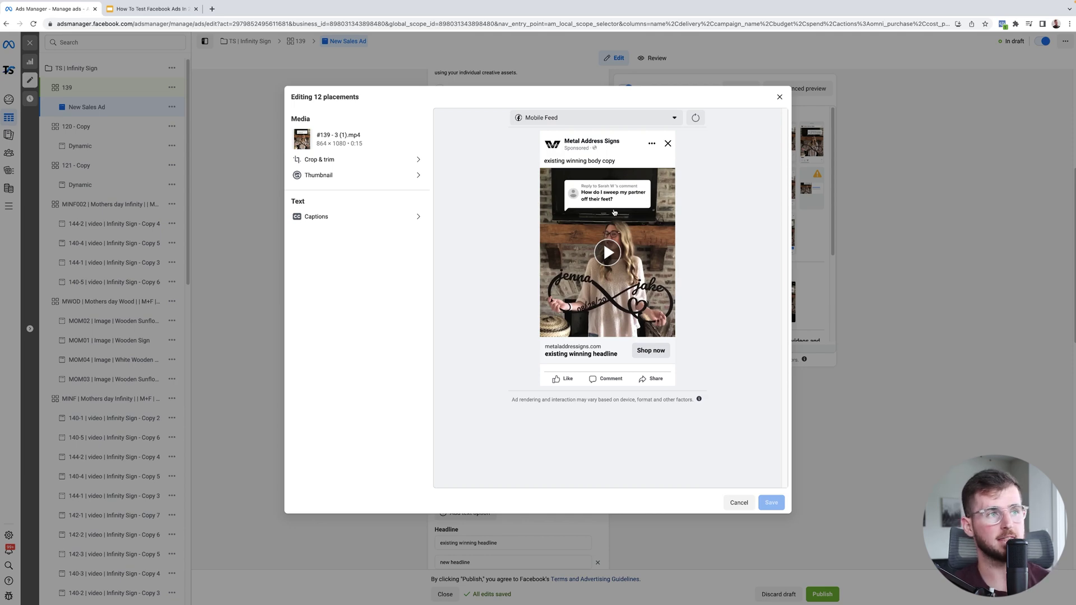
key("Escape")
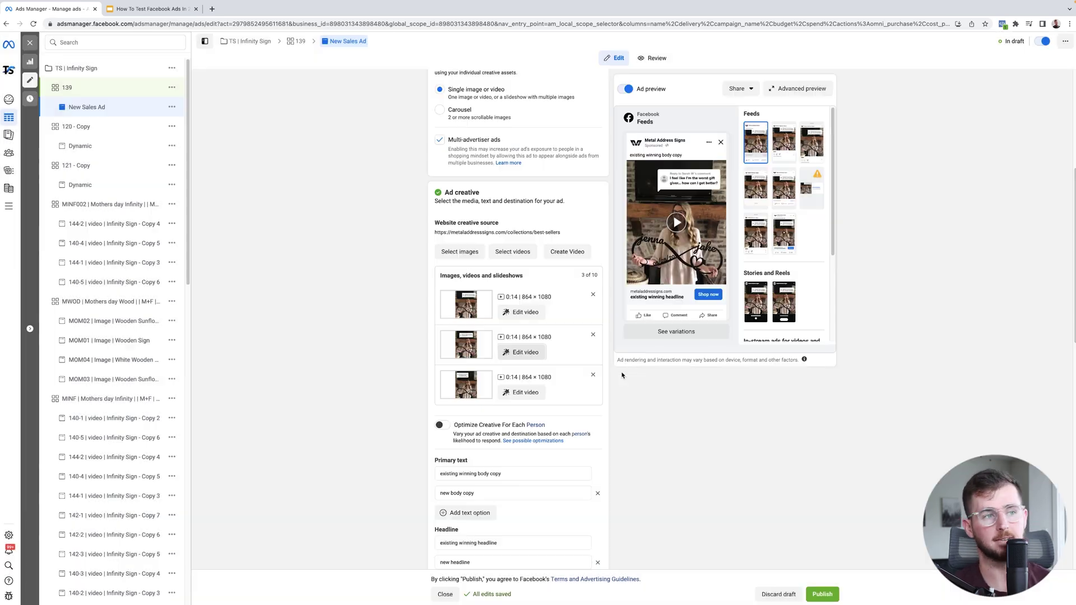
scroll(637, 451, "down", 3)
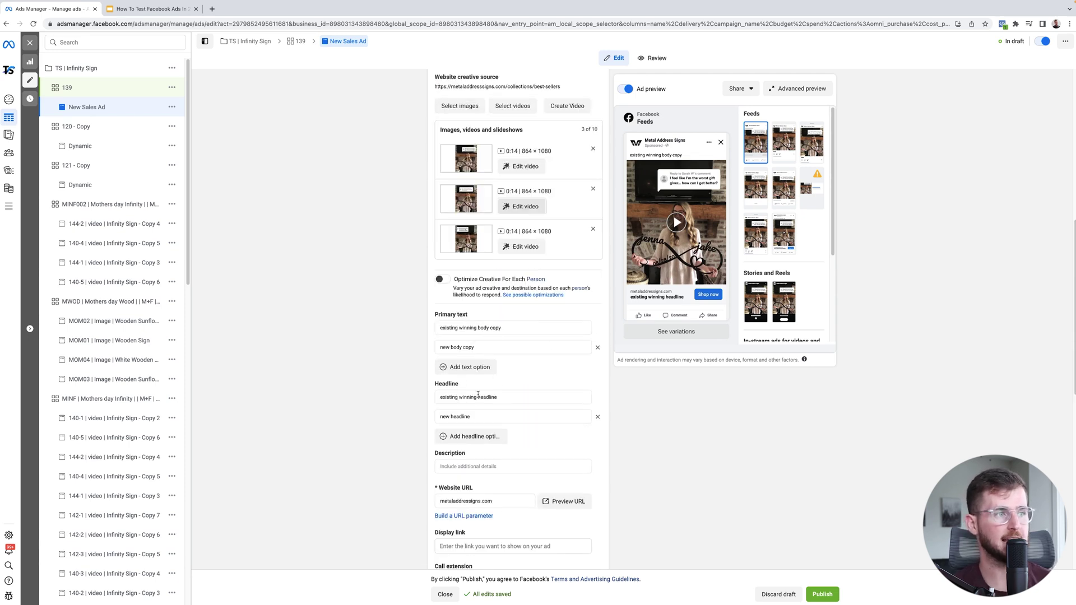
left_click(822, 594)
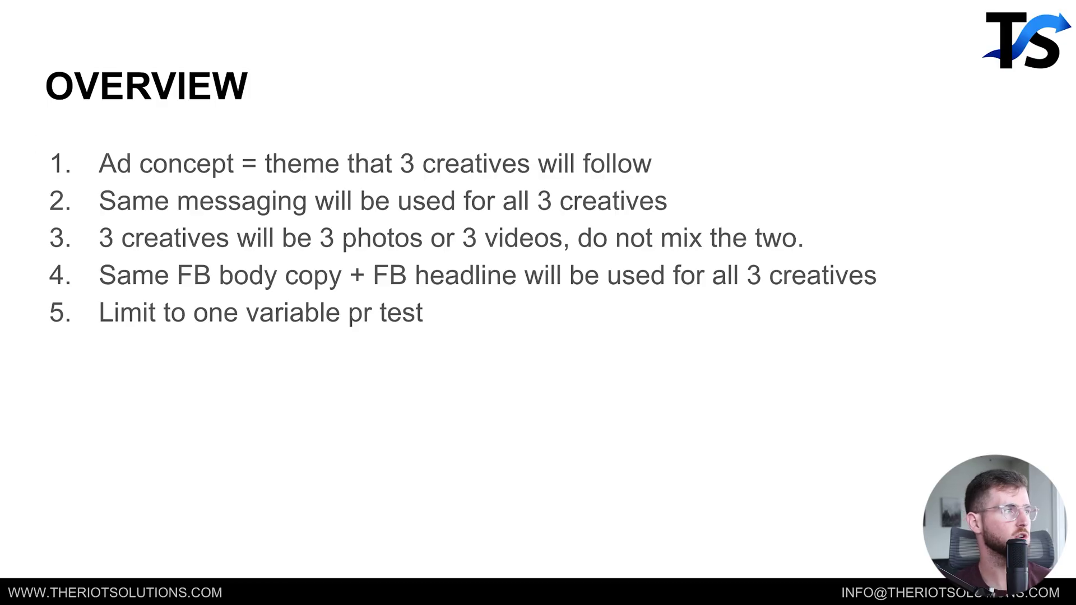
key("Right")
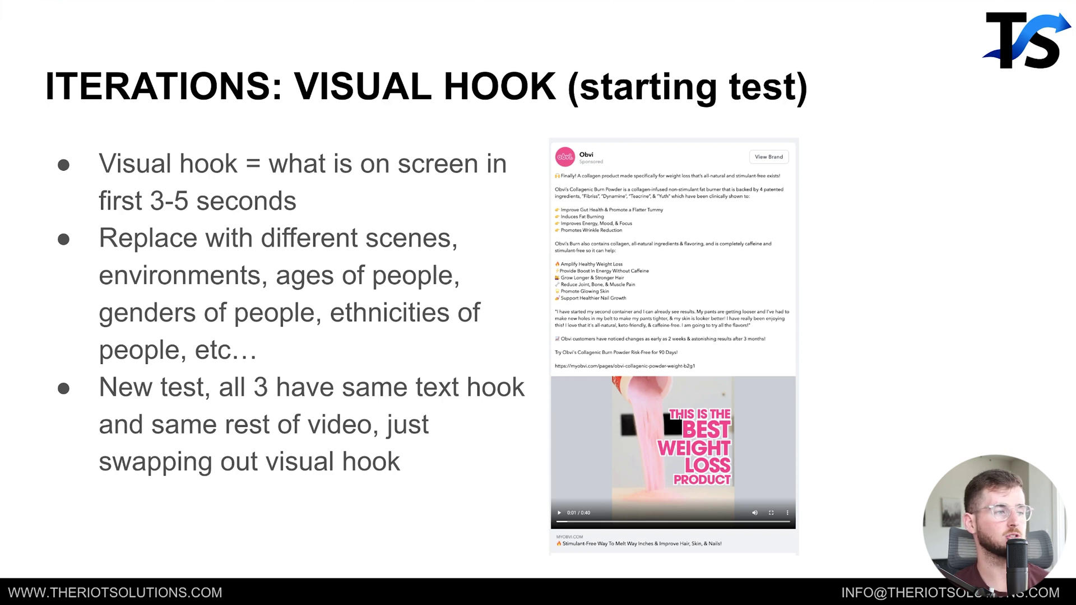
key("Right")
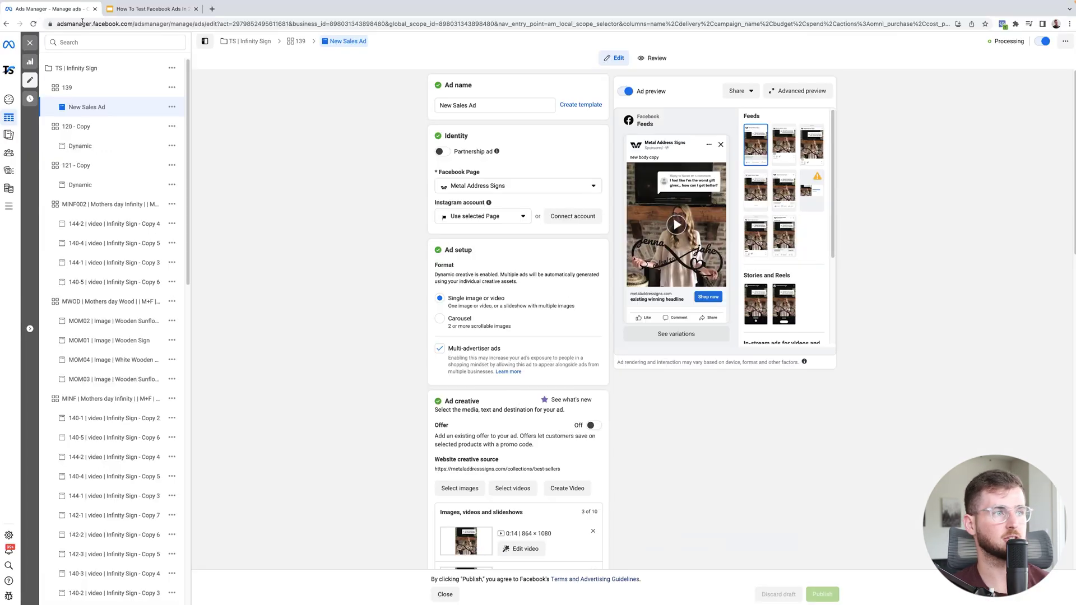
Look over the video creatives of New Sales Ad under ad set 139 and close the editor.
scroll(511, 403, "down", 4)
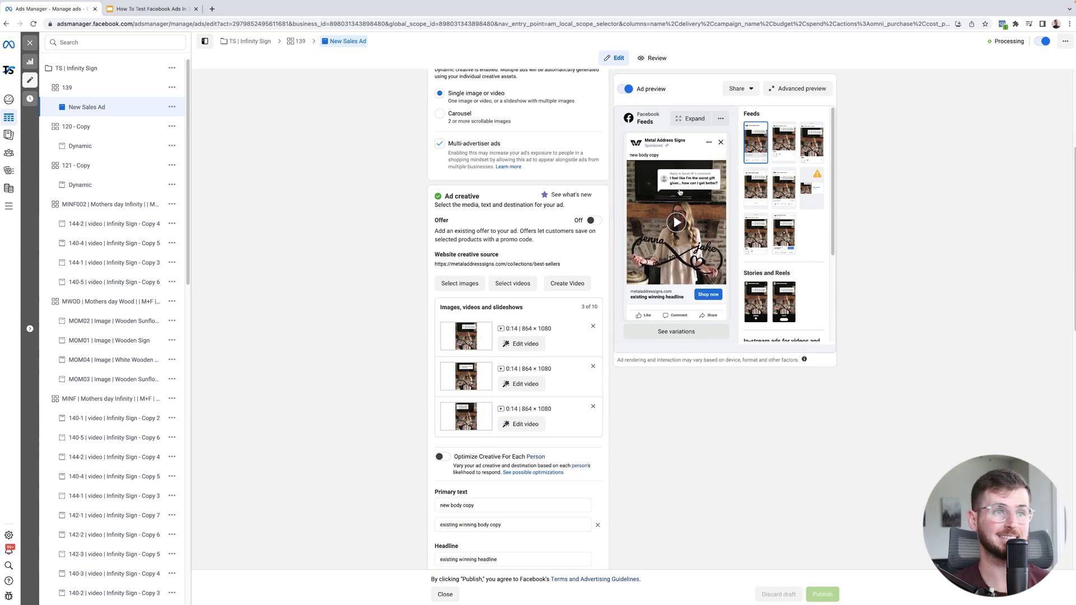
left_click(30, 43)
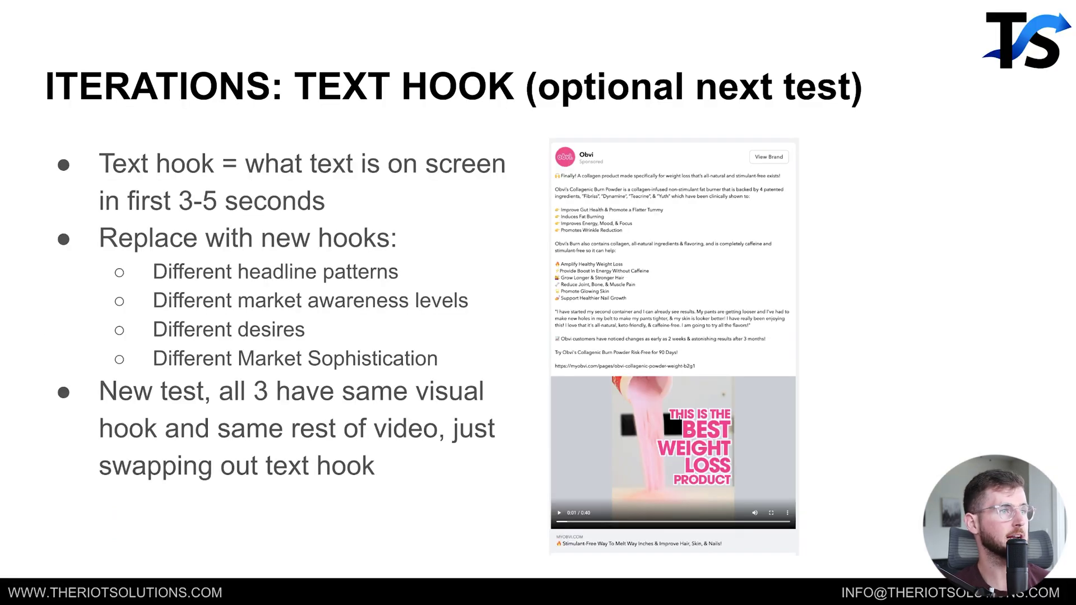
key("Right")
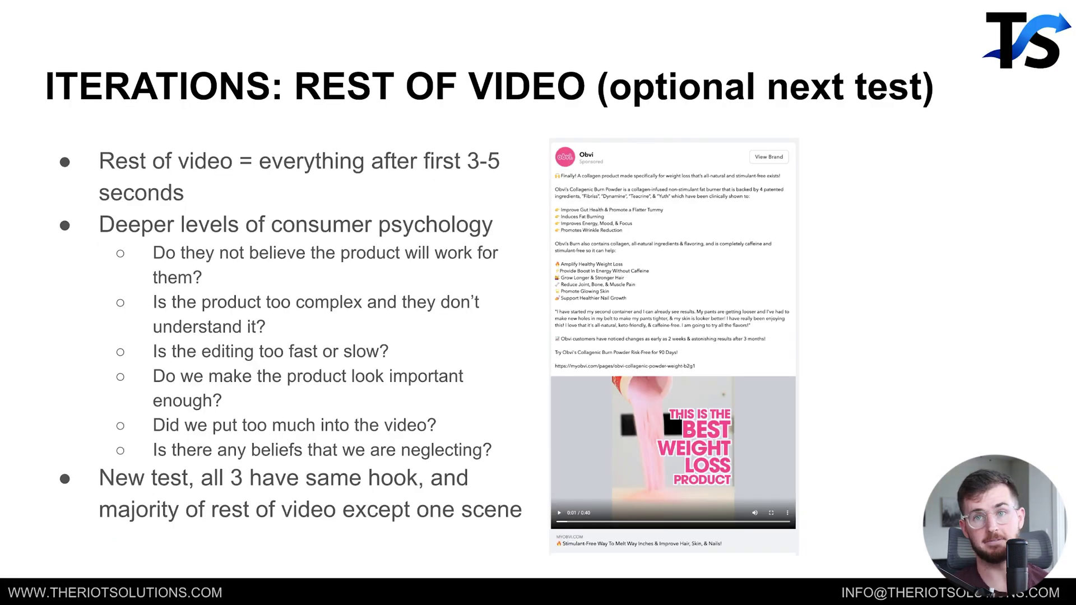
key("Left")
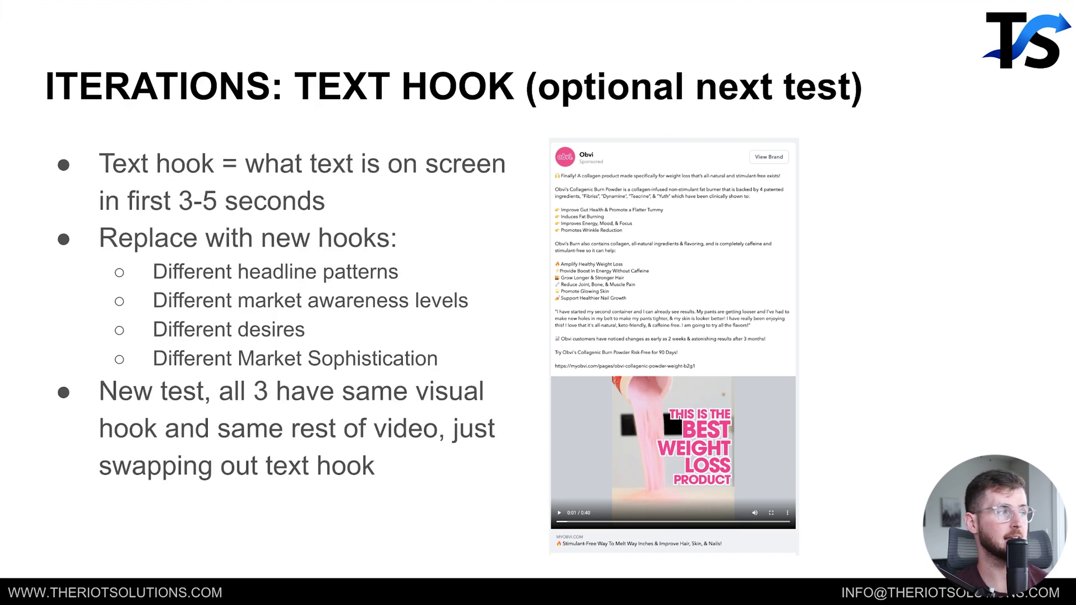
key("Right")
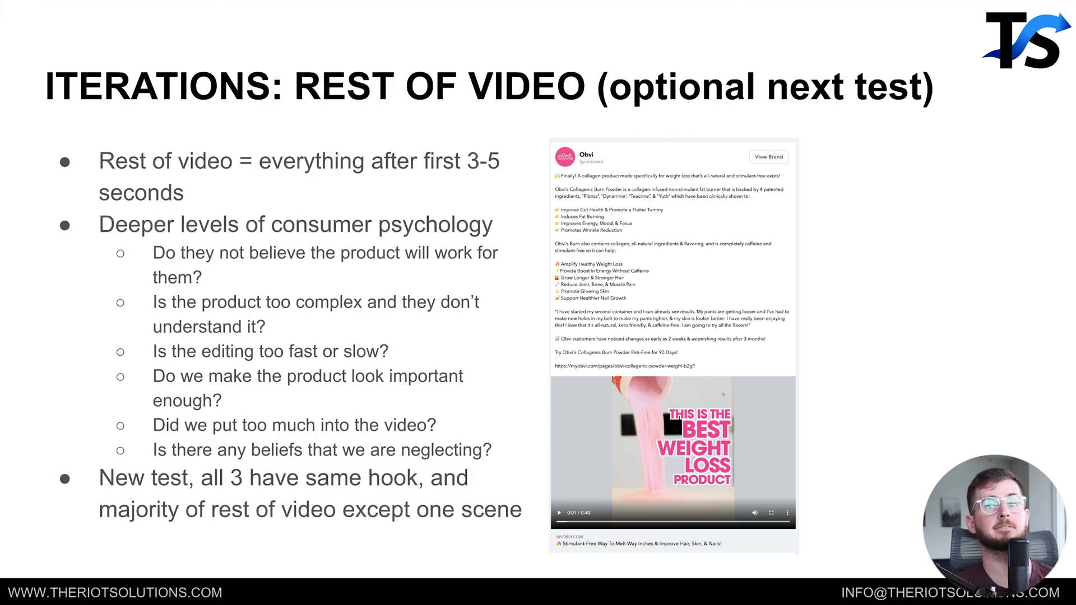